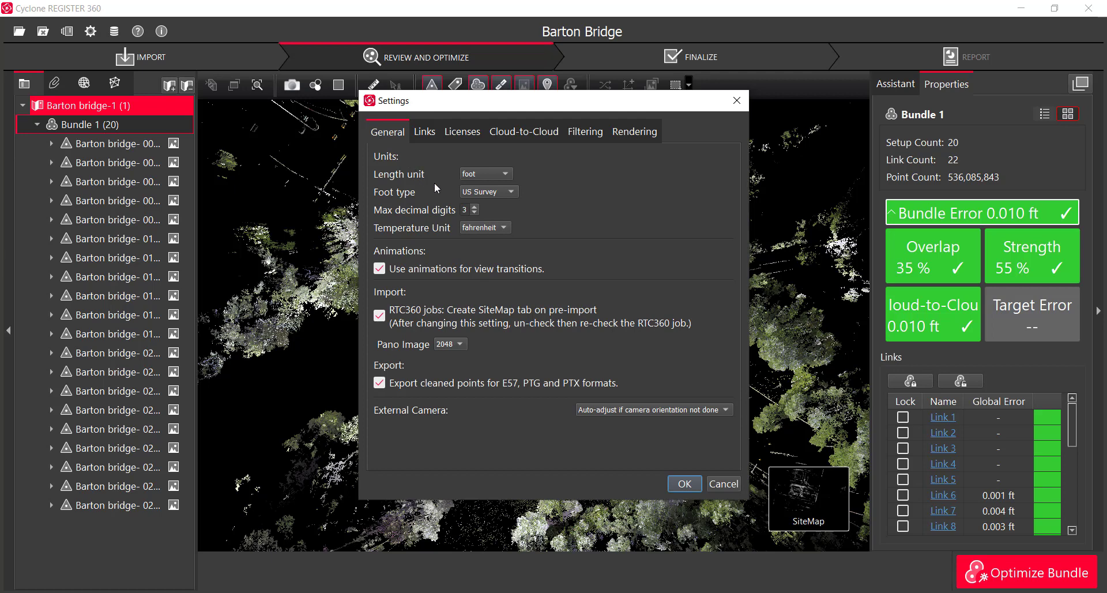
Choose foot as the length unit, view the foot types, turn off animations for view transitions, and save the settings.
{"action": "left_click", "coordinate": [505, 174]}
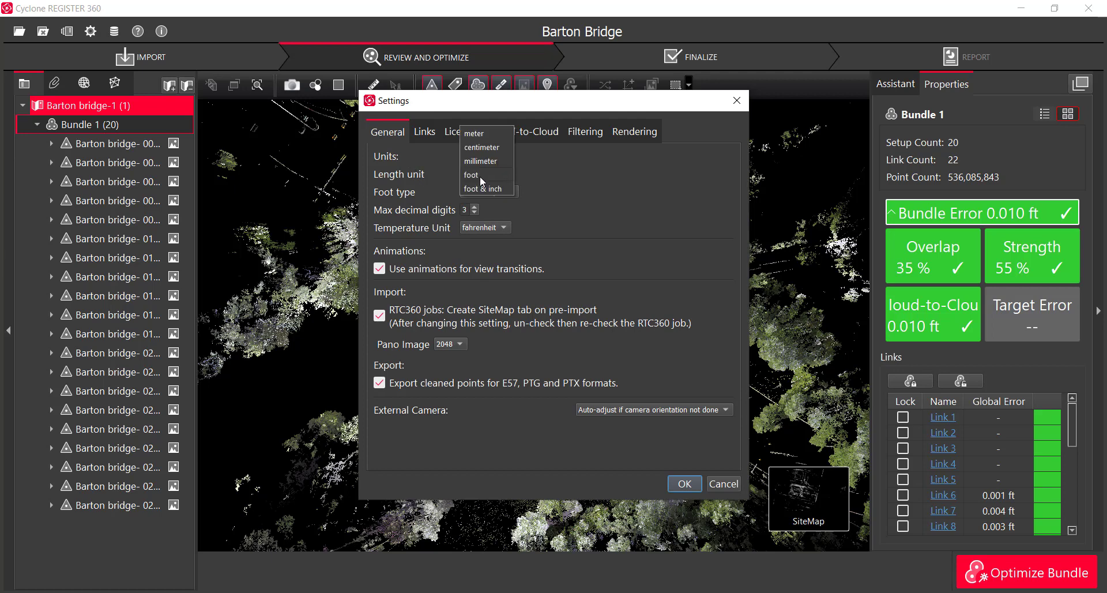
{"action": "left_click", "coordinate": [479, 176]}
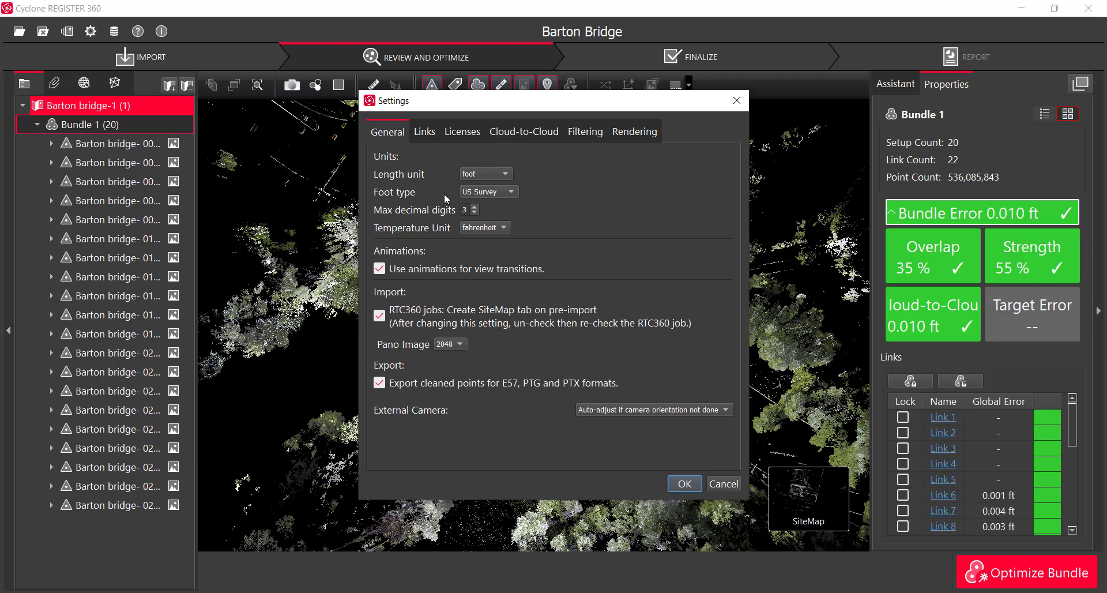
{"action": "left_click", "coordinate": [511, 193]}
{"action": "left_click", "coordinate": [381, 269]}
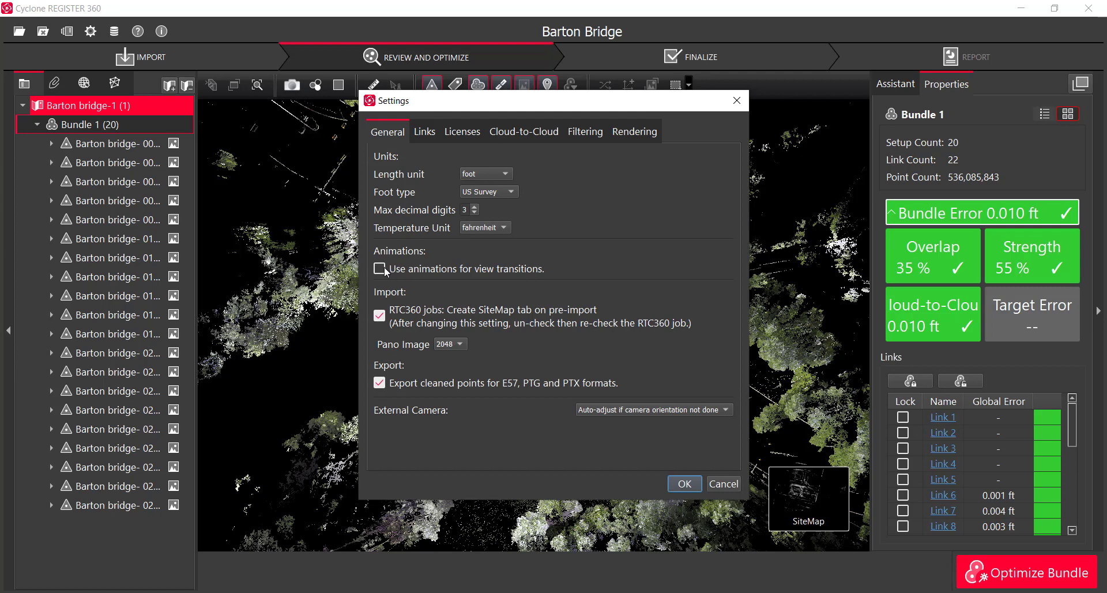
{"action": "left_click", "coordinate": [684, 489]}
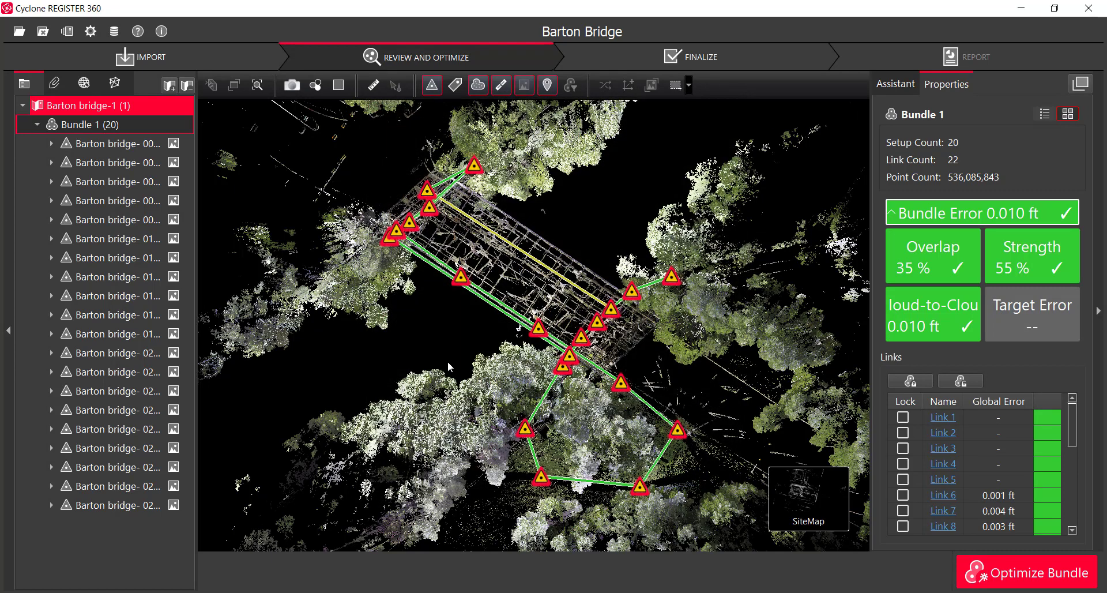
View the panorama of setup Barton bridge- 001 and move through the linked setups 002 and 004 without transition animations.
{"action": "right_click", "coordinate": [95, 143]}
{"action": "left_click", "coordinate": [132, 149]}
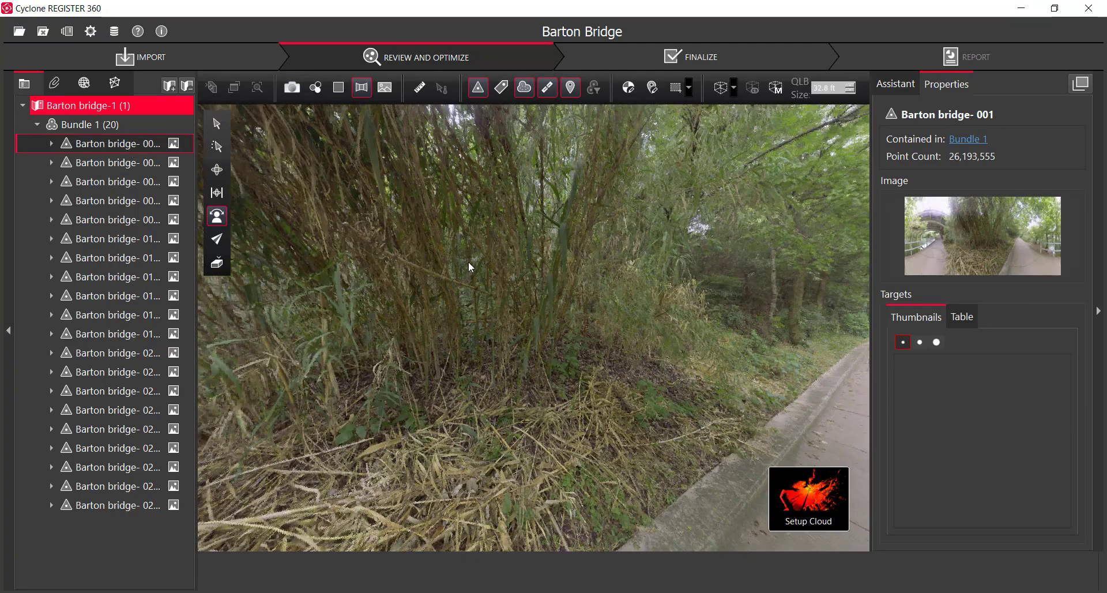
{"action": "left_click_drag", "start_coordinate": [471, 267], "coordinate": [652, 303]}
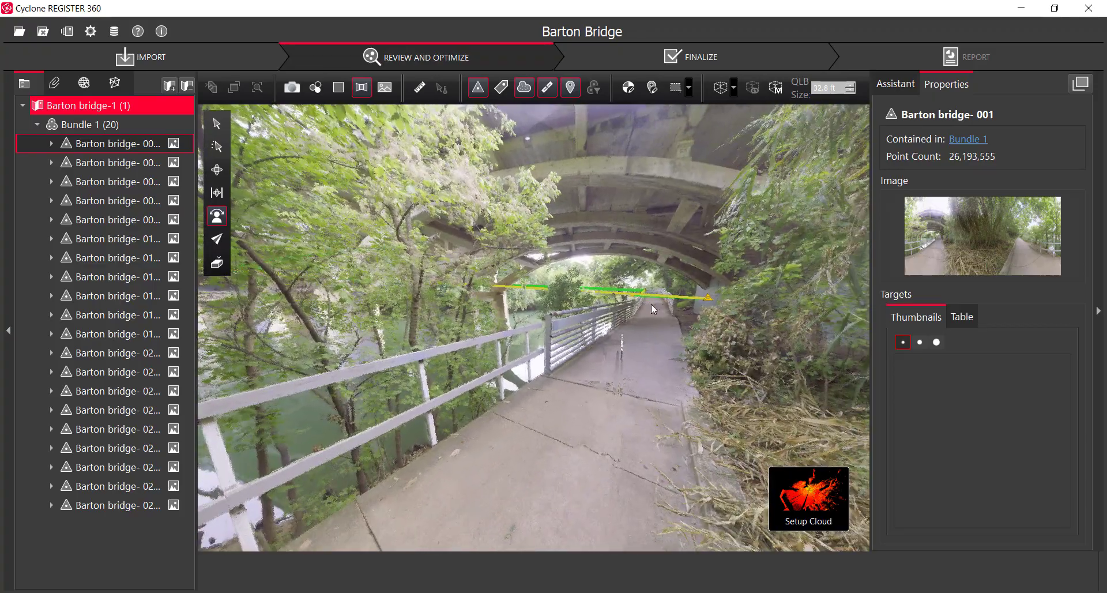
{"action": "left_click", "coordinate": [709, 299]}
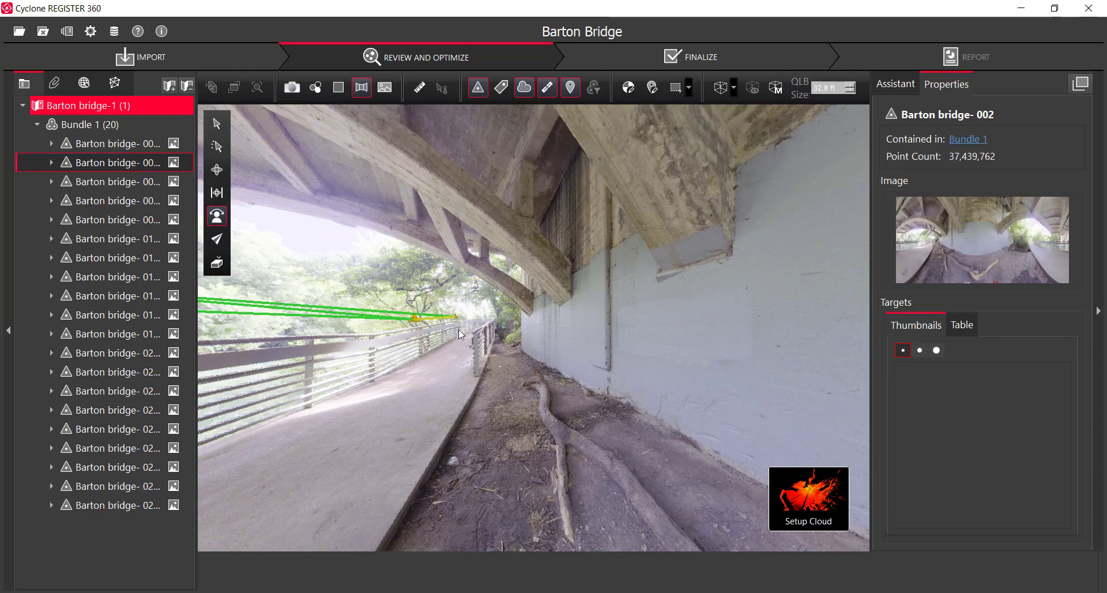
{"action": "left_click", "coordinate": [414, 317]}
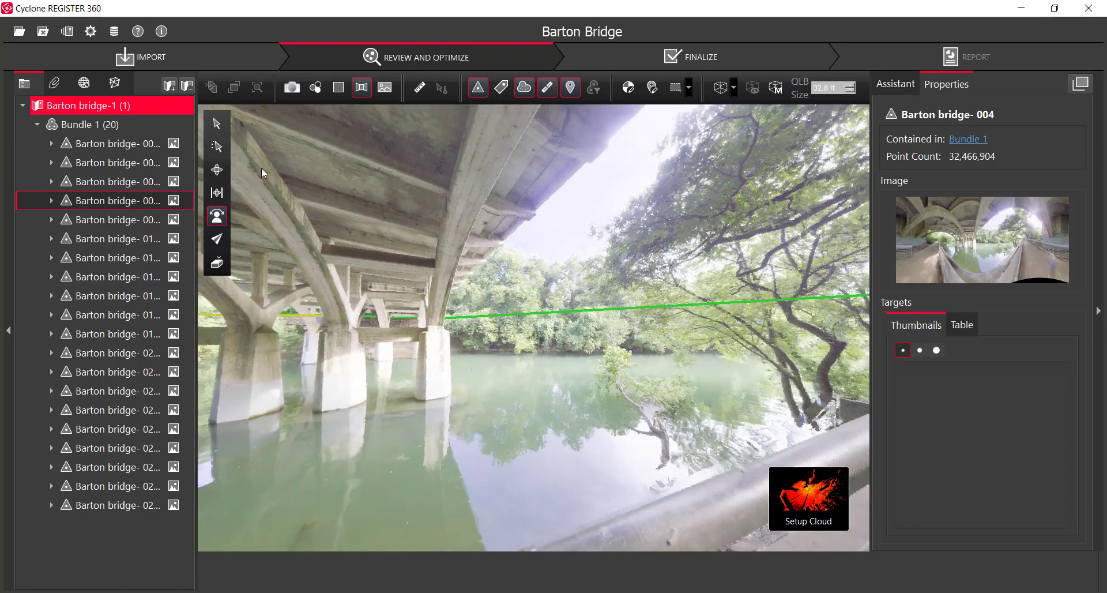
Turn animations for view transitions on in the general settings and save.
{"action": "left_click", "coordinate": [91, 31]}
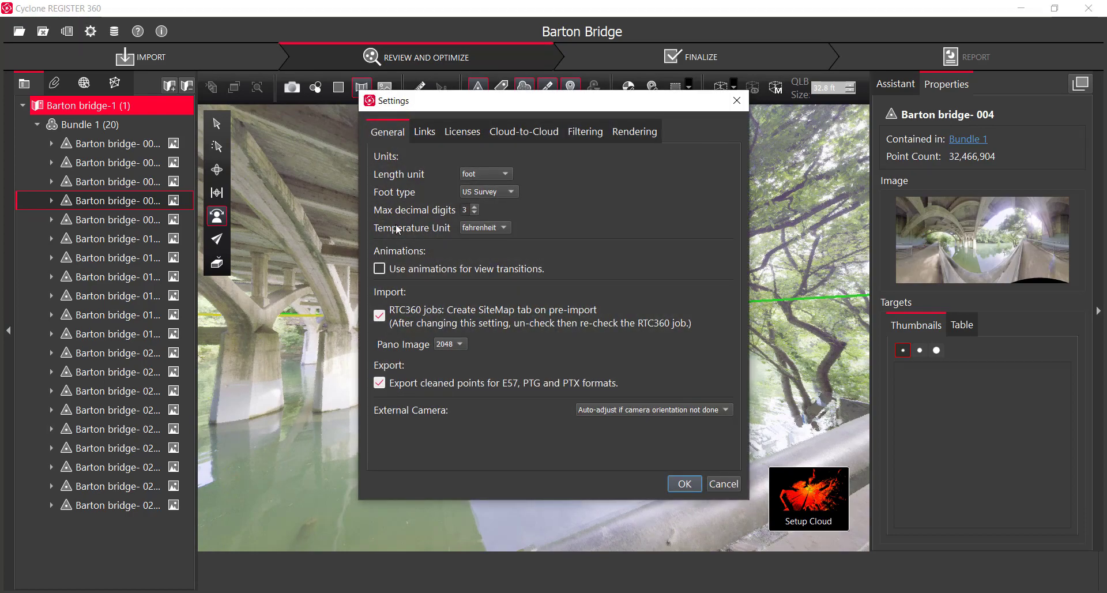
{"action": "left_click", "coordinate": [381, 268]}
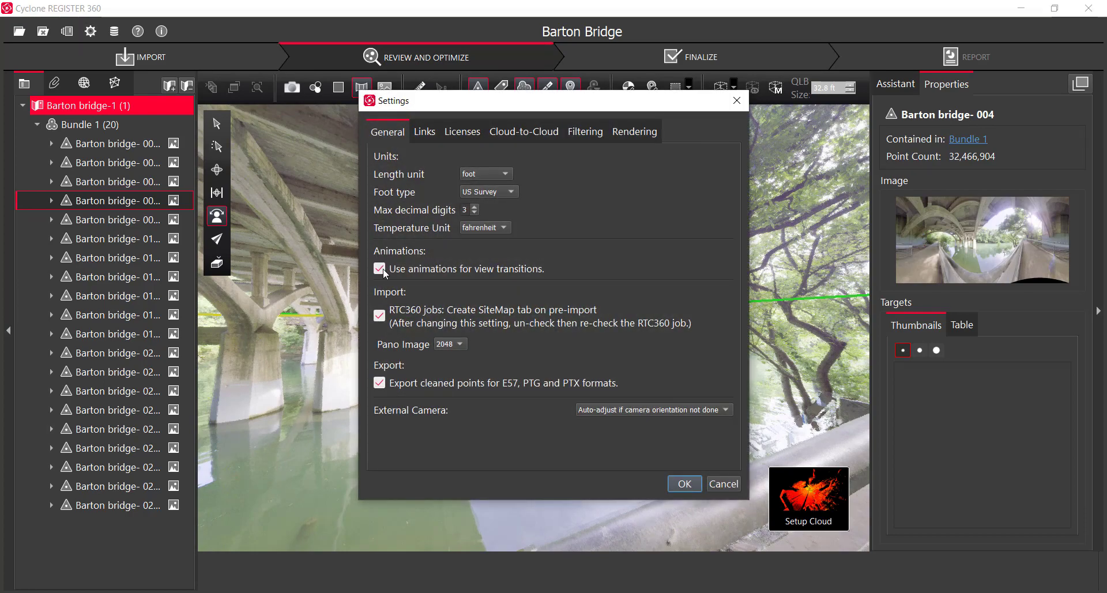
{"action": "left_click", "coordinate": [684, 485]}
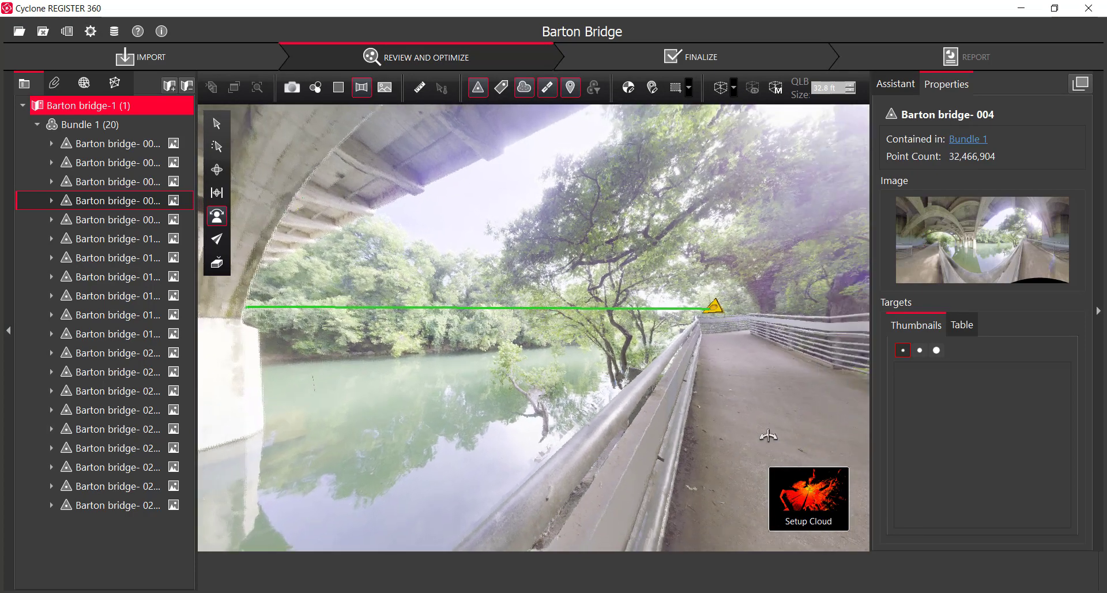
Move through the linked panoramas of setups 005, 004, 003 and 002 to view the animated transitions.
{"action": "left_click", "coordinate": [717, 304]}
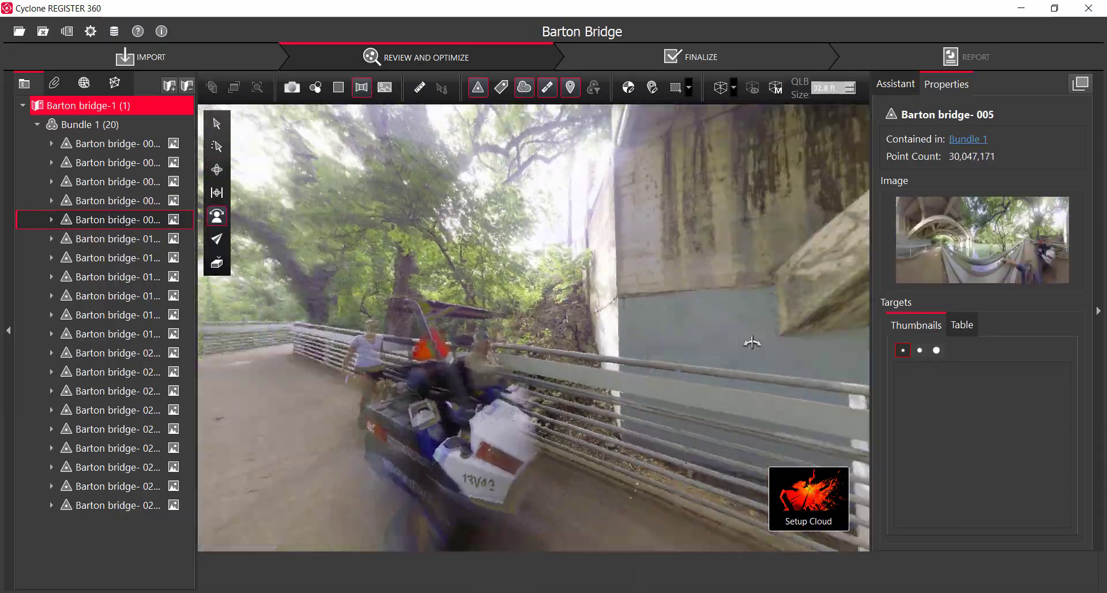
{"action": "left_click", "coordinate": [736, 372]}
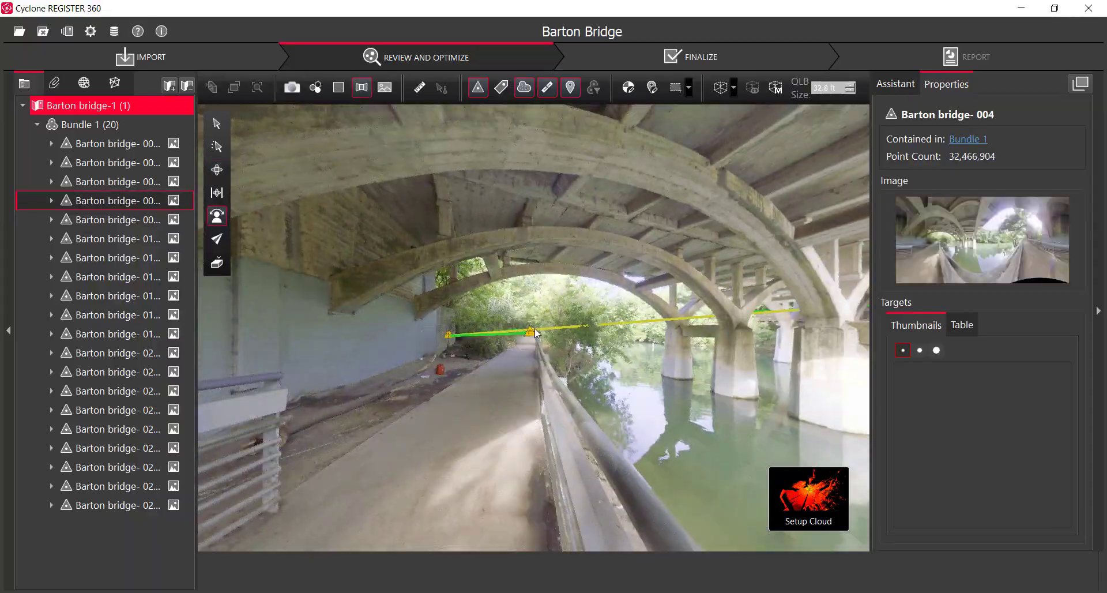
{"action": "left_click", "coordinate": [531, 331]}
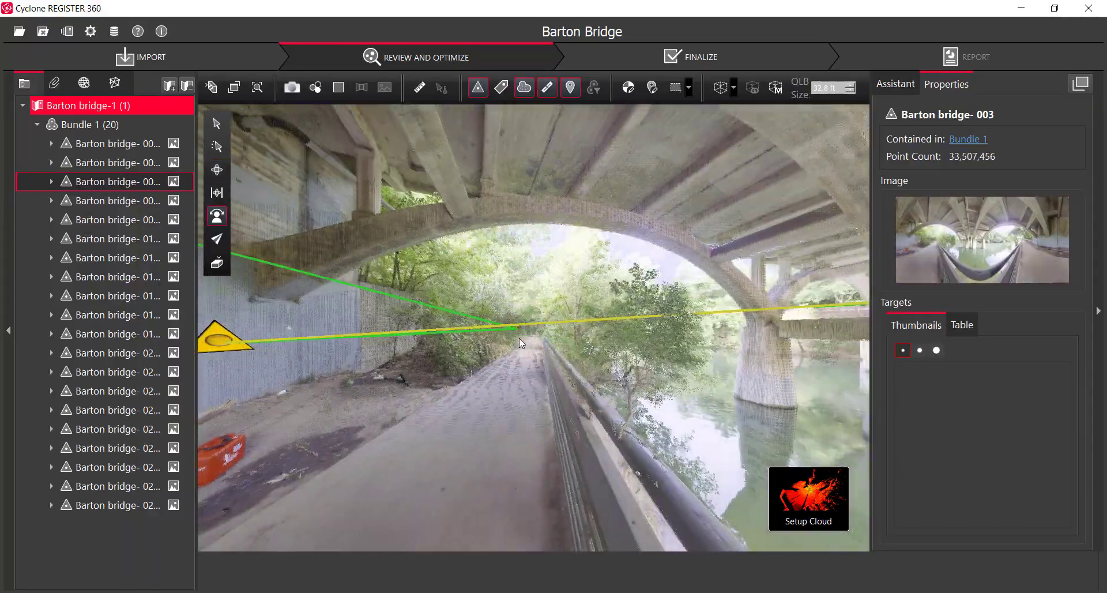
{"action": "left_click", "coordinate": [394, 333]}
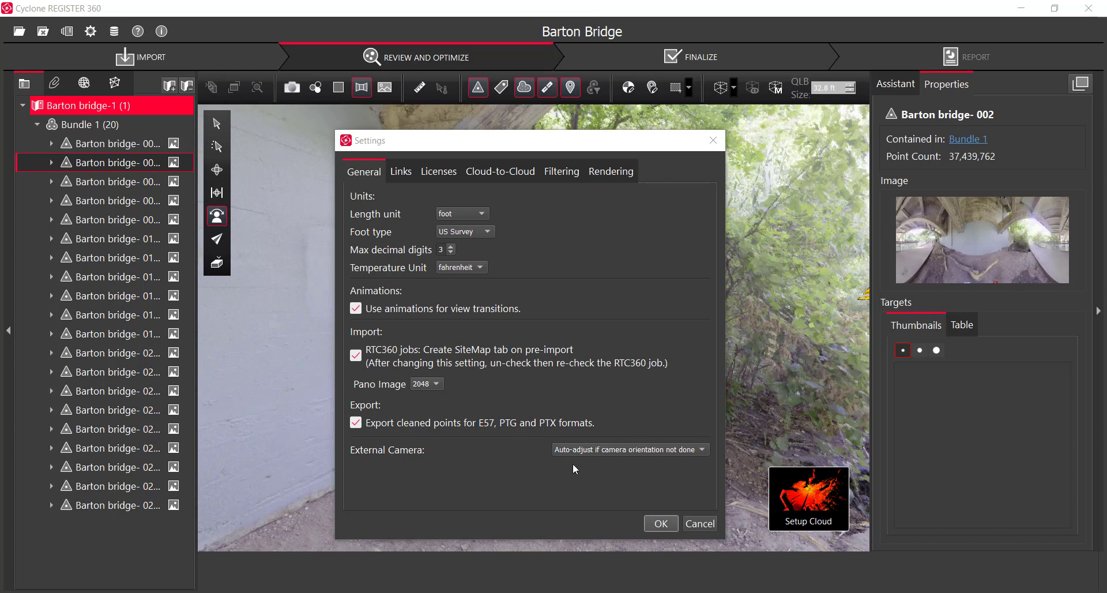
Review the External Camera auto-adjust choices in the general settings without changing the selection.
{"action": "left_click", "coordinate": [706, 450]}
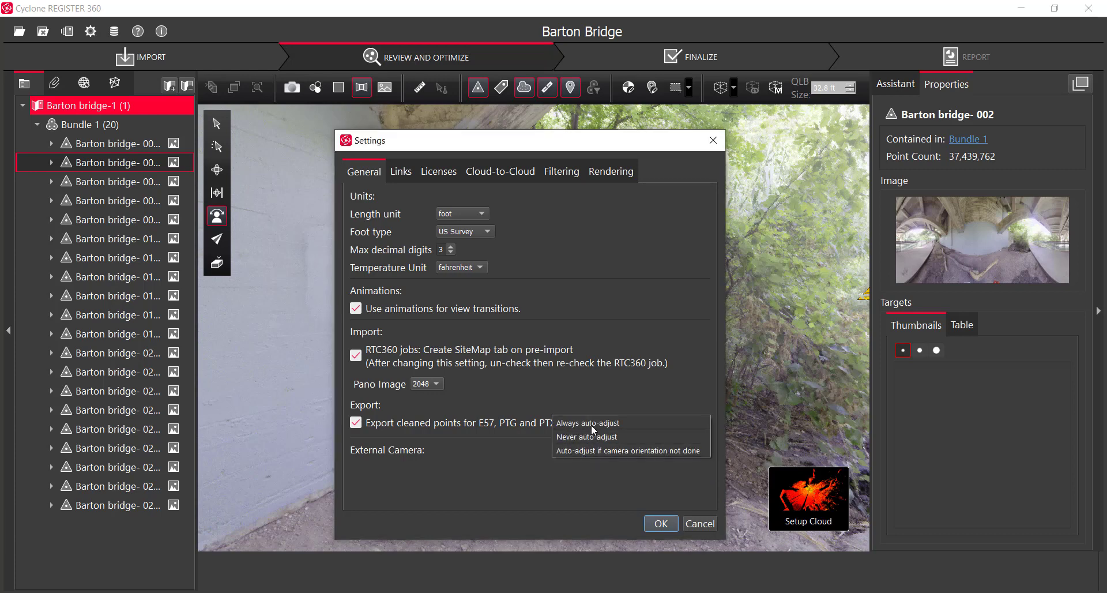
{"action": "left_click", "coordinate": [541, 487]}
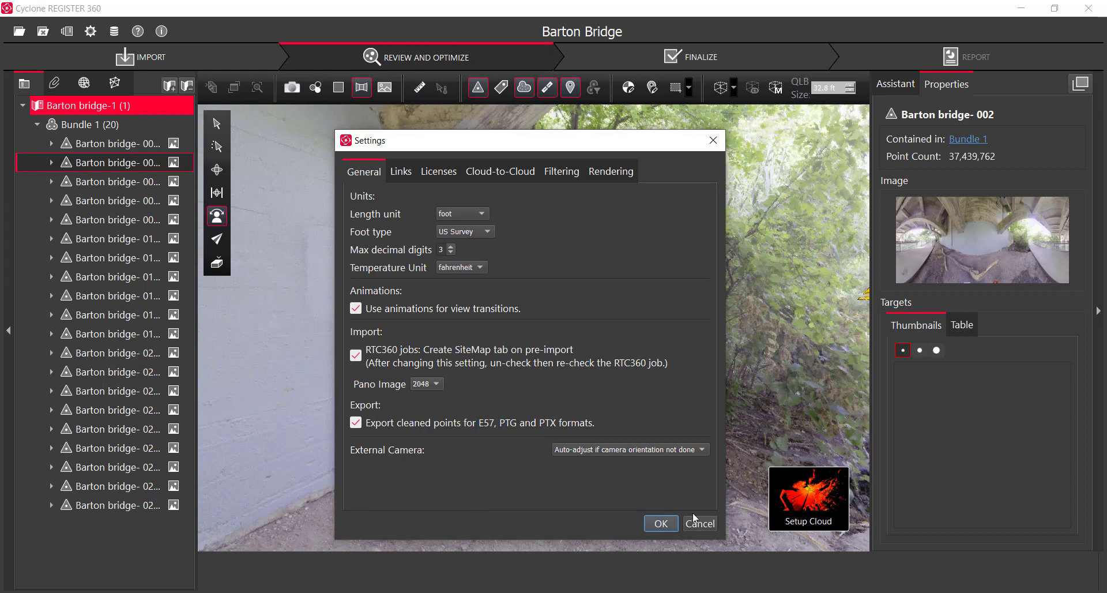
Try a Max Target Error of 0.030 ft in the link settings and discard the change.
{"action": "left_click", "coordinate": [402, 172]}
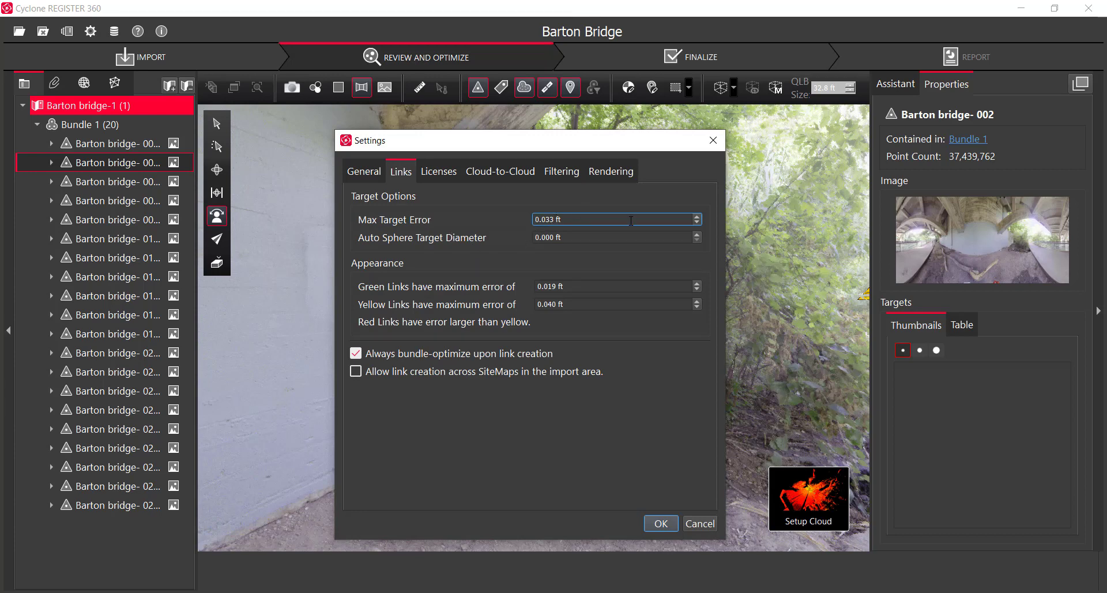
{"action": "key", "text": "BackSpace"}
{"action": "type", "text": "0"}
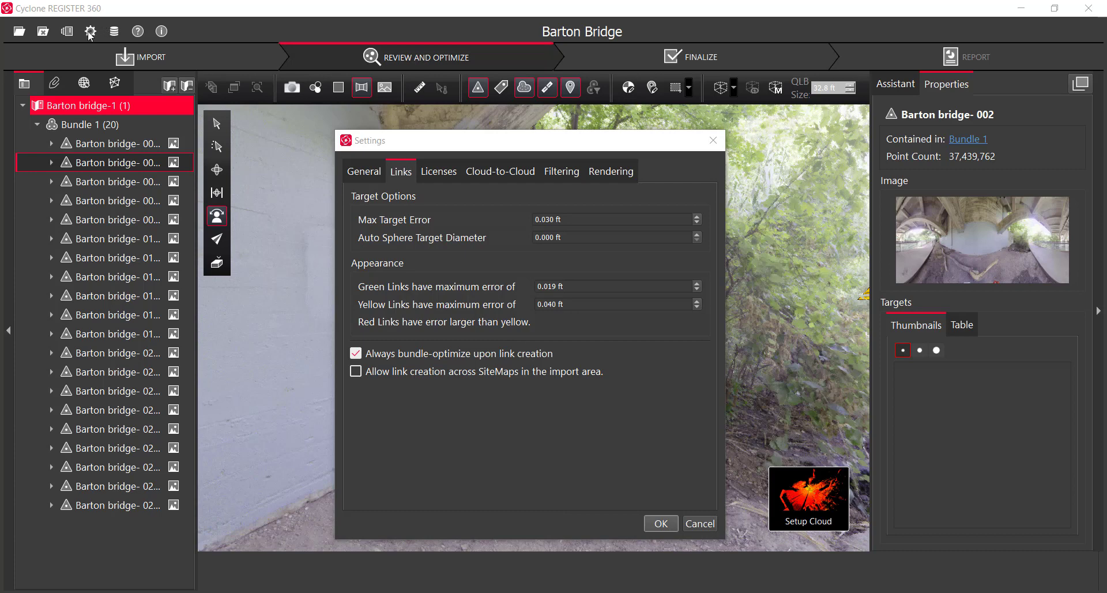
{"action": "left_click", "coordinate": [713, 141]}
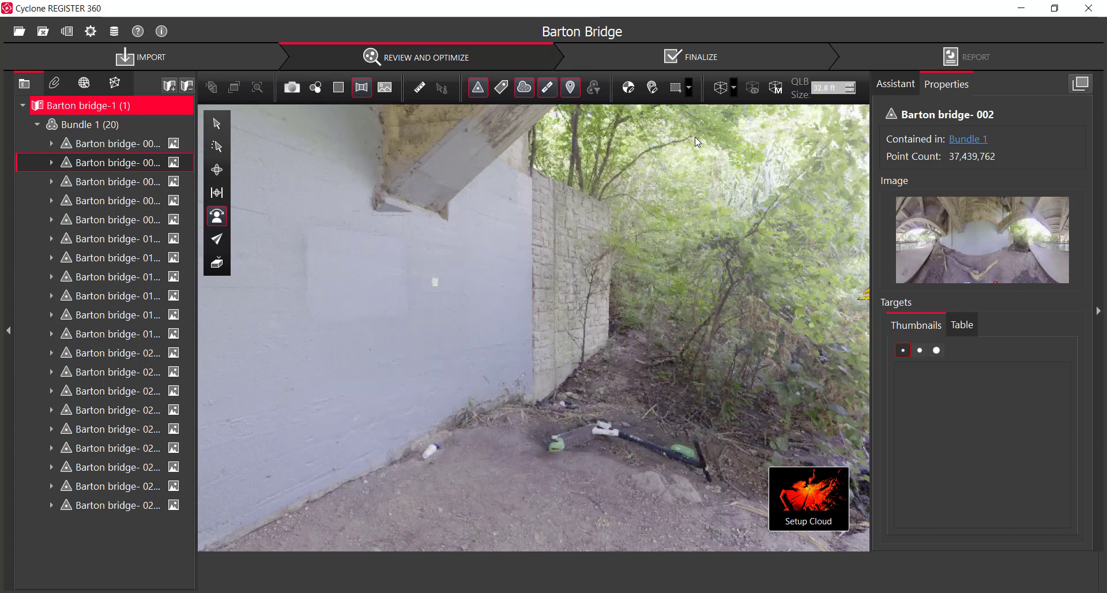
Display Bundle 1 as a 3D point cloud with its setups and links visible from above.
{"action": "left_click", "coordinate": [106, 126]}
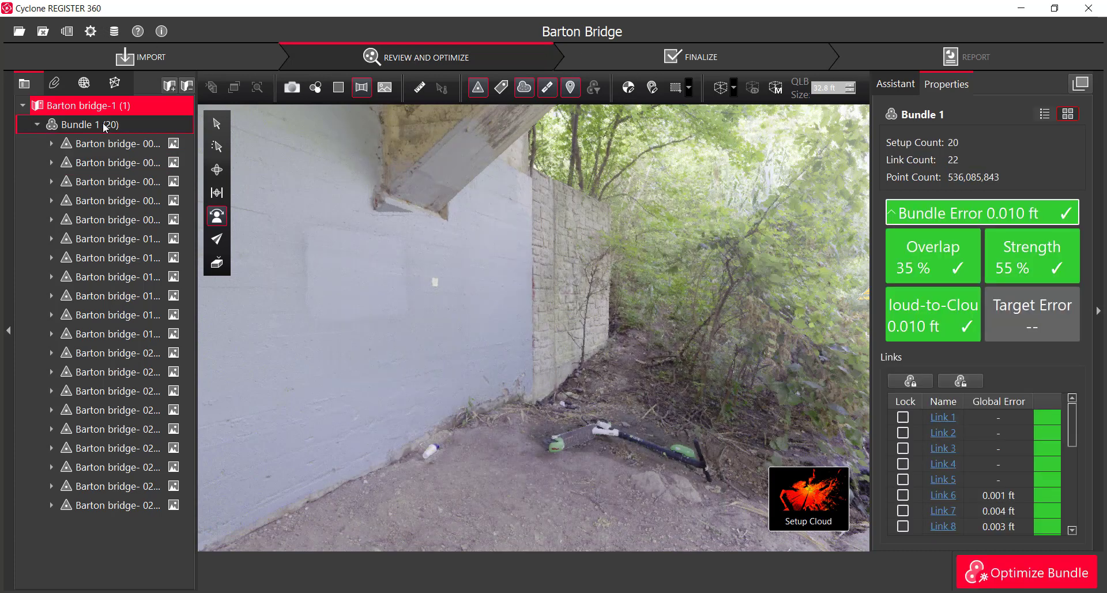
{"action": "right_click", "coordinate": [106, 127]}
{"action": "left_click", "coordinate": [133, 130]}
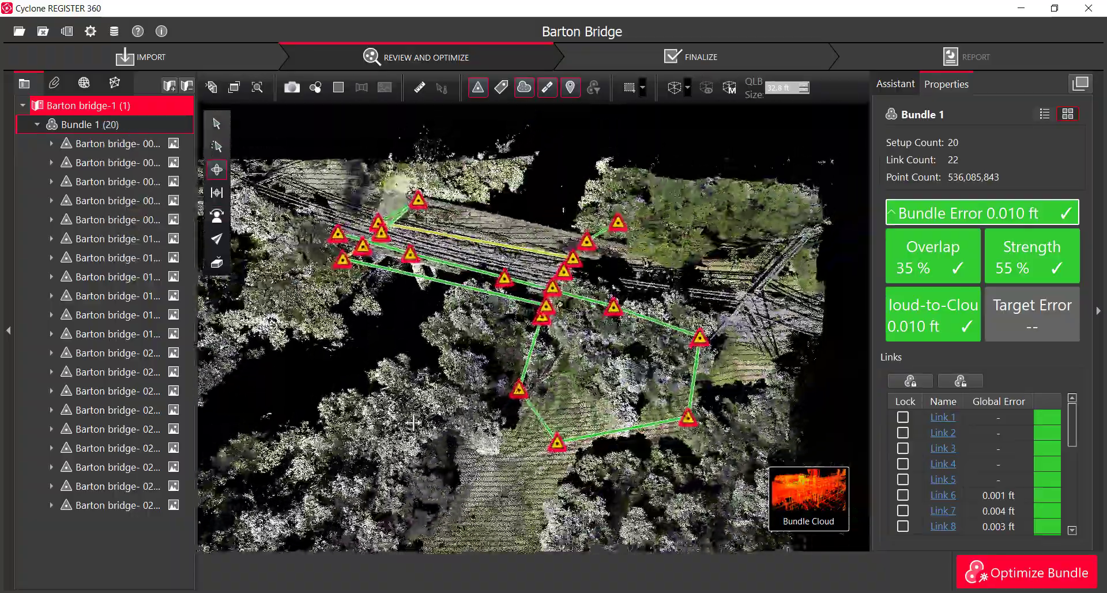
{"action": "right_click_drag", "start_coordinate": [414, 344], "coordinate": [357, 401]}
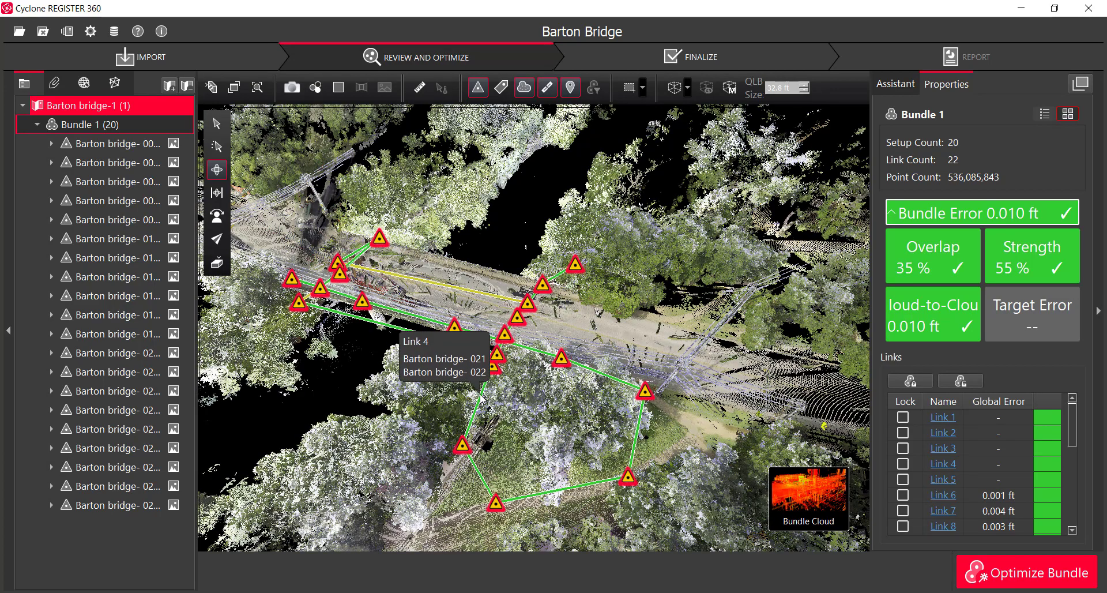
Inspect the error, overlap and strength of Link 4 and of the yellow link across the bridge.
{"action": "left_click", "coordinate": [481, 396]}
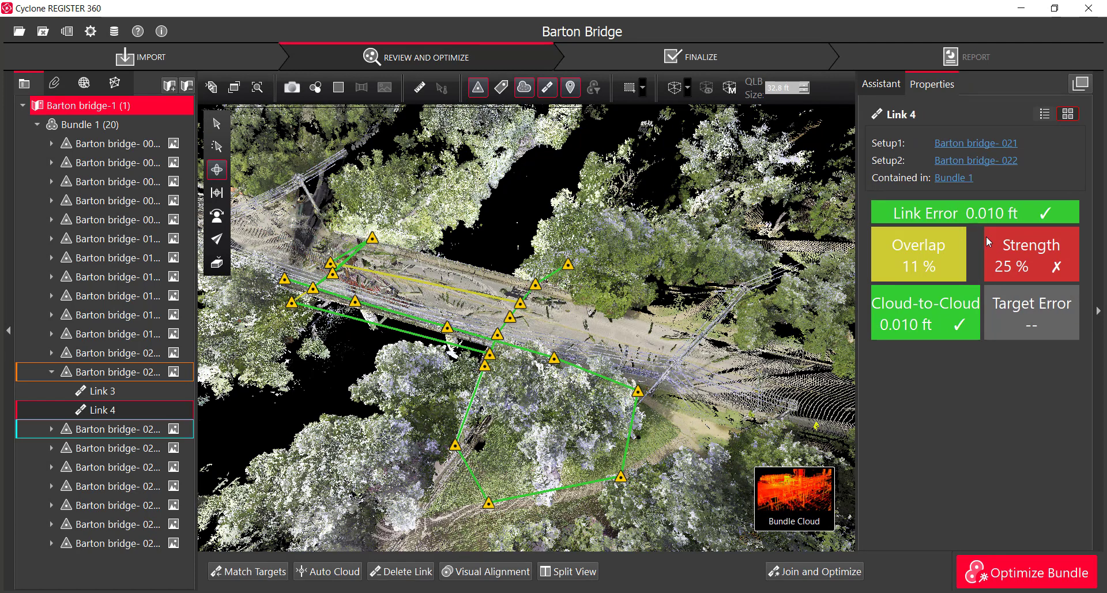
{"action": "mouse_move", "coordinate": [794, 497]}
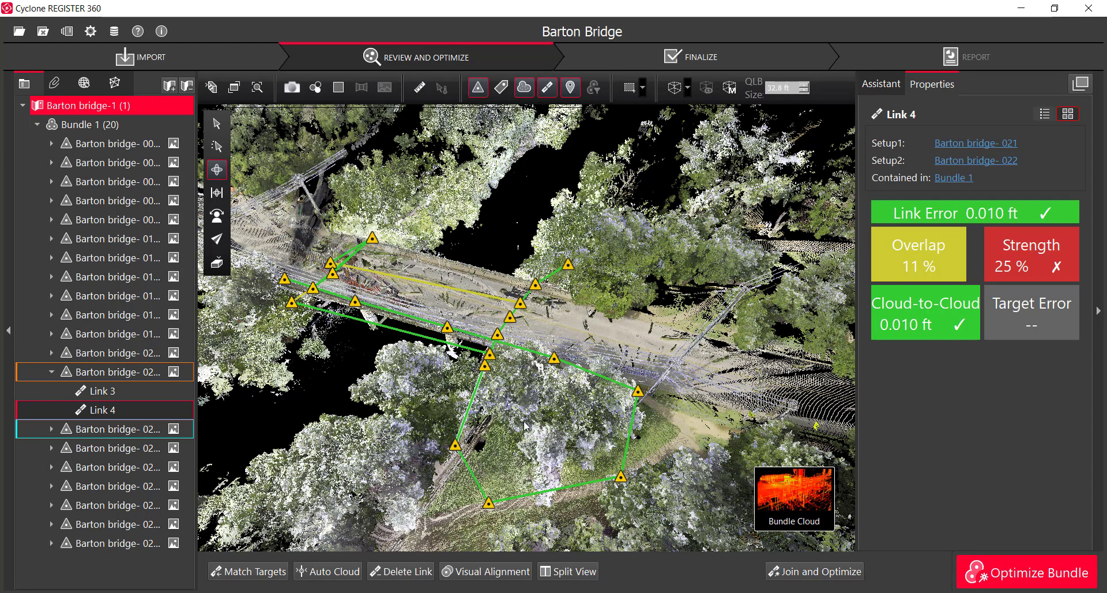
{"action": "left_click", "coordinate": [435, 289]}
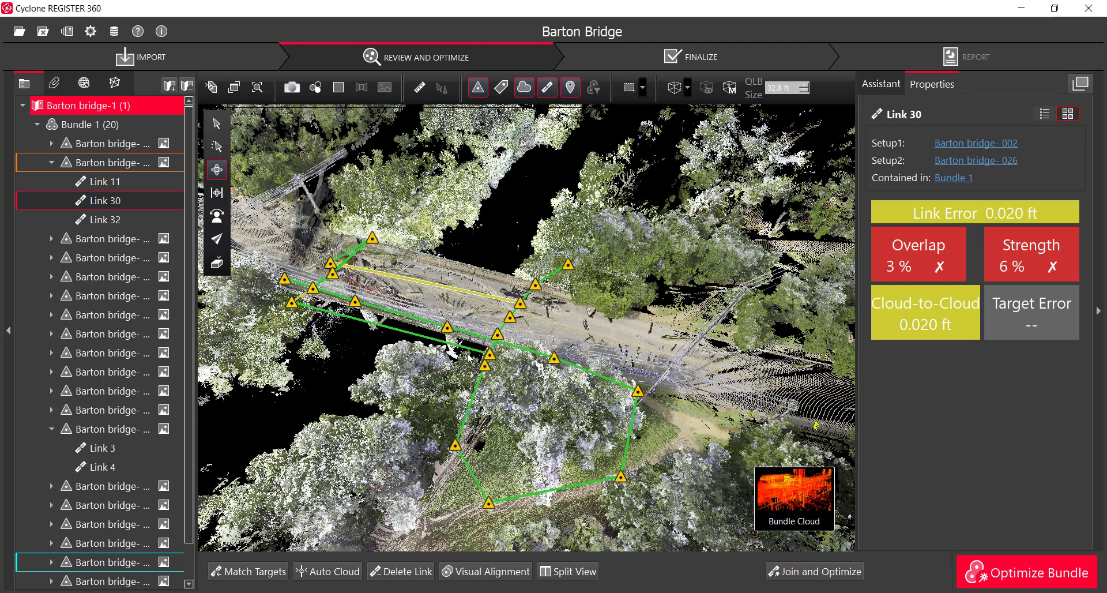
Allow link creation across SiteMaps in the import area through the link settings.
{"action": "left_click", "coordinate": [91, 32]}
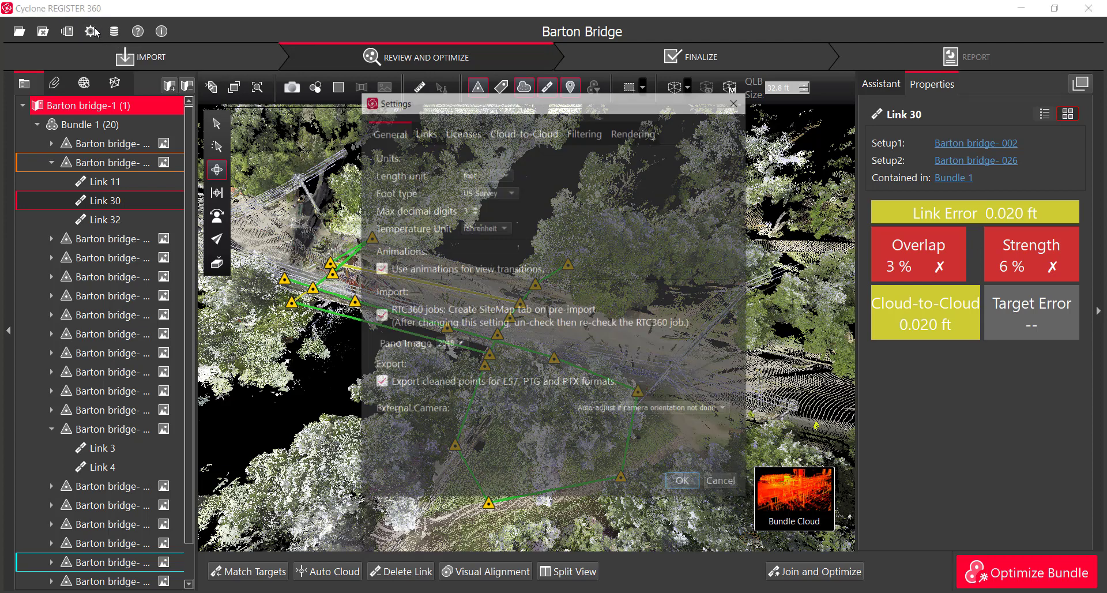
{"action": "left_click", "coordinate": [425, 132]}
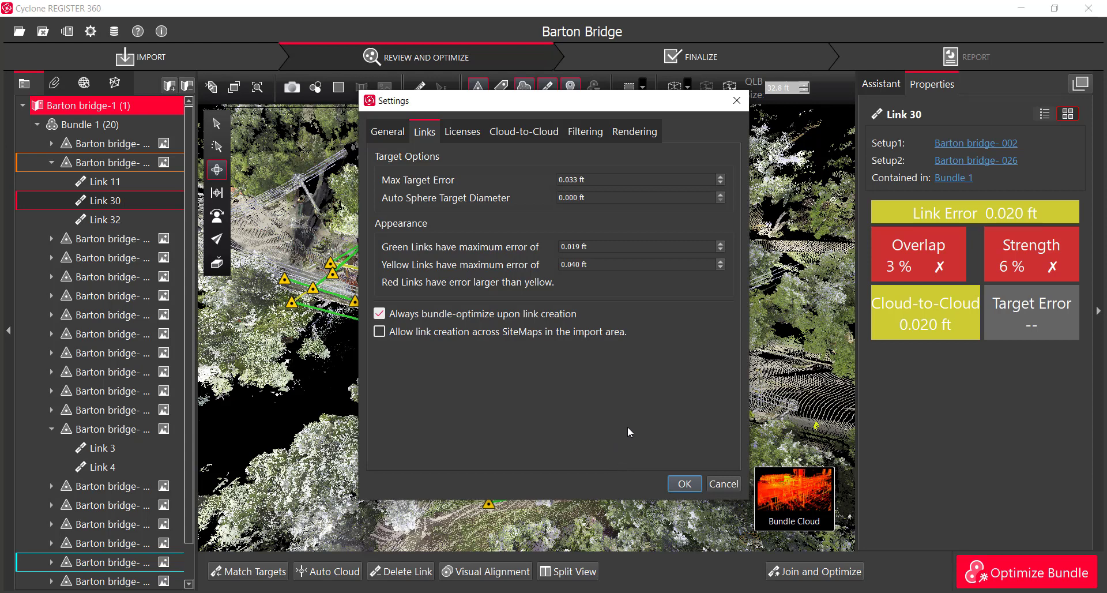
{"action": "left_click", "coordinate": [683, 484]}
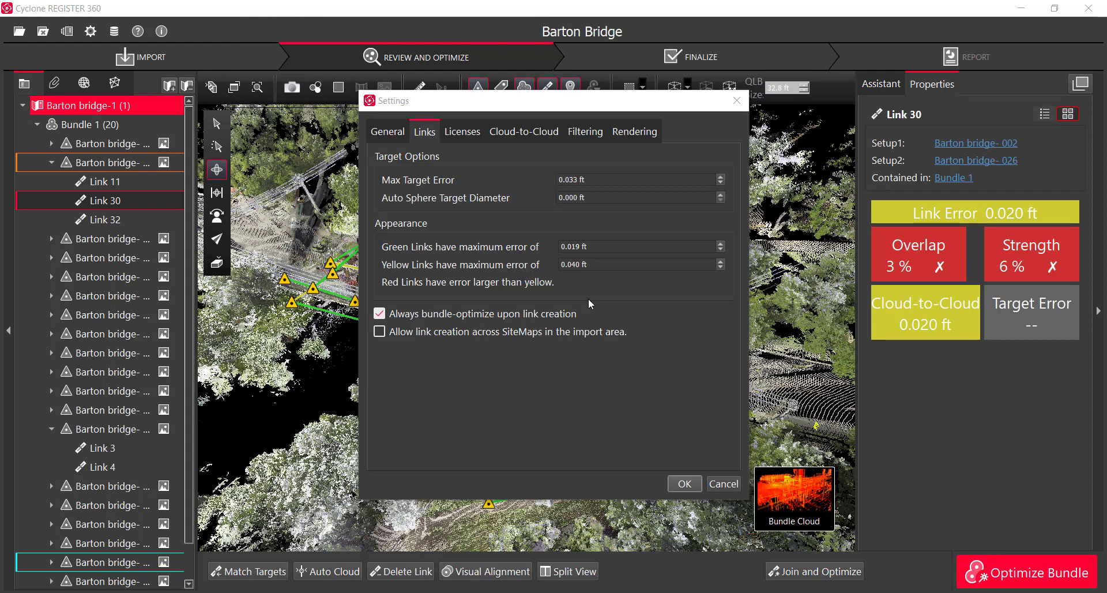
{"action": "left_click", "coordinate": [599, 332]}
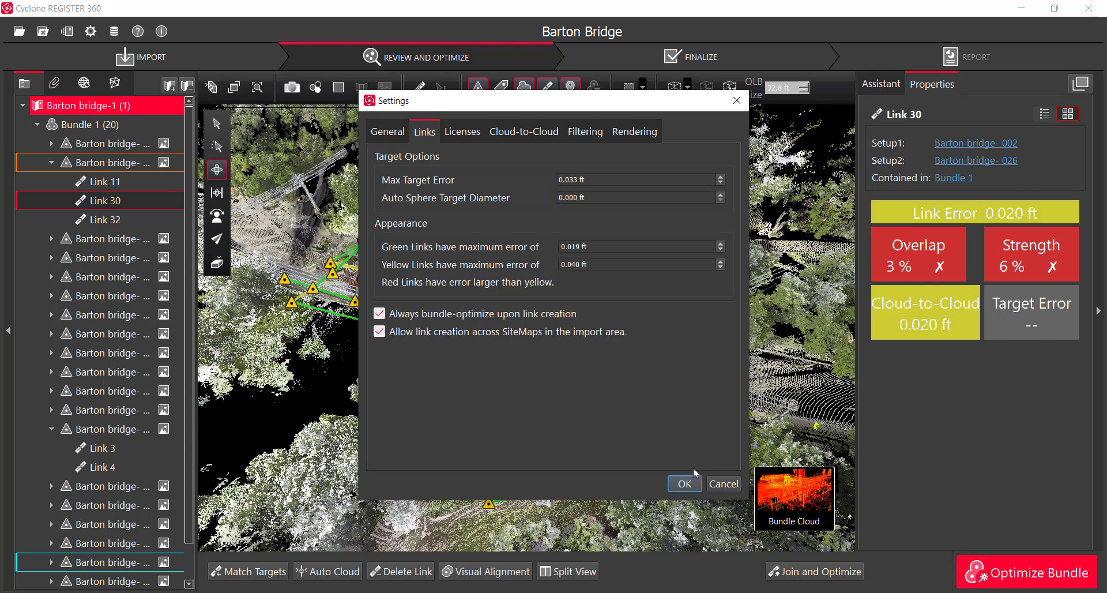
Check the license server settings and dismiss the open-project notice.
{"action": "left_click", "coordinate": [465, 132]}
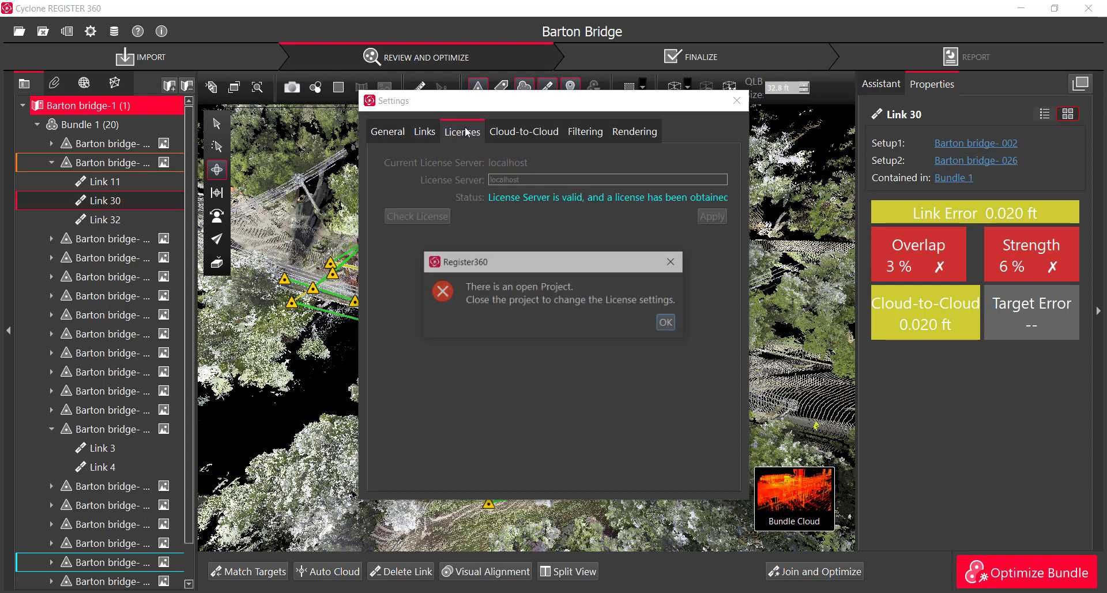
{"action": "left_click", "coordinate": [668, 323]}
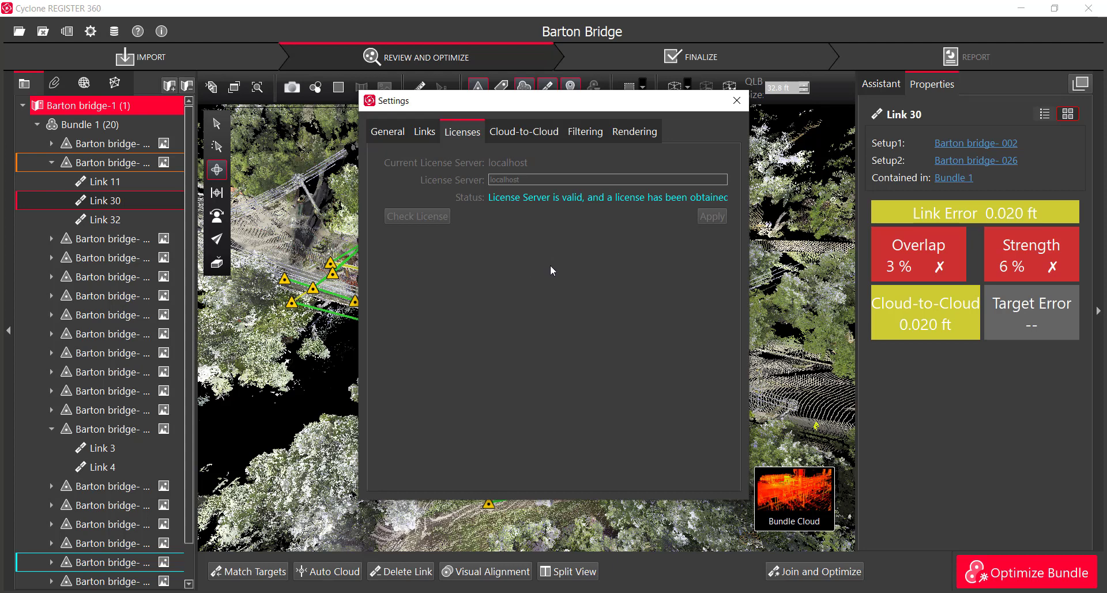
Set the cloud-to-cloud maximum iterations to 400 and the search radius to 3 ft.
{"action": "left_click", "coordinate": [520, 134]}
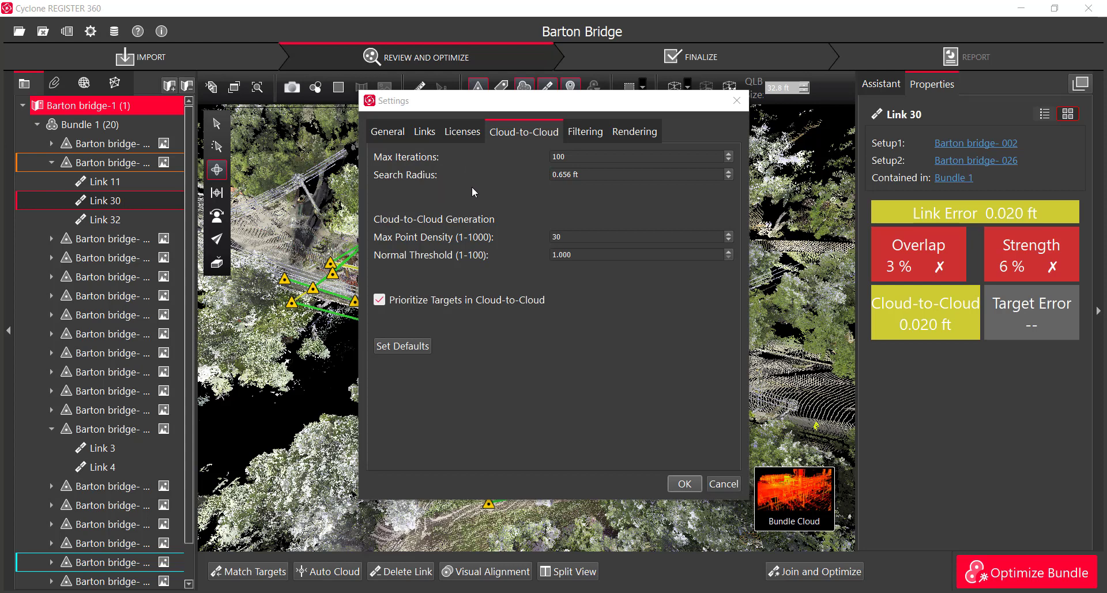
{"action": "double_click", "coordinate": [570, 157]}
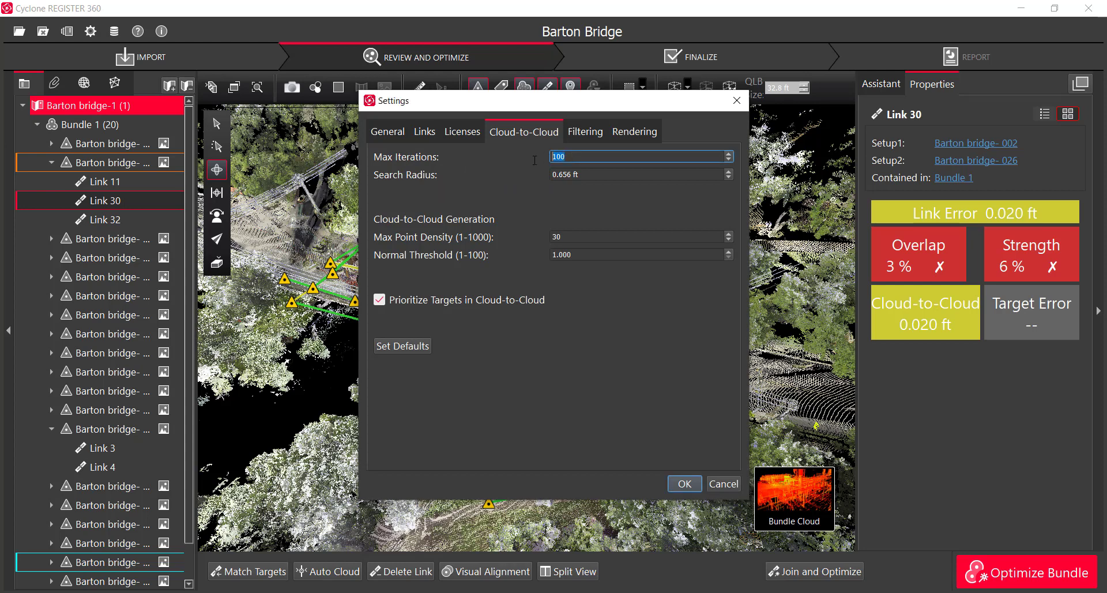
{"action": "type", "text": "400"}
{"action": "left_click_drag", "start_coordinate": [587, 174], "coordinate": [551, 176]}
{"action": "type", "text": "3."}
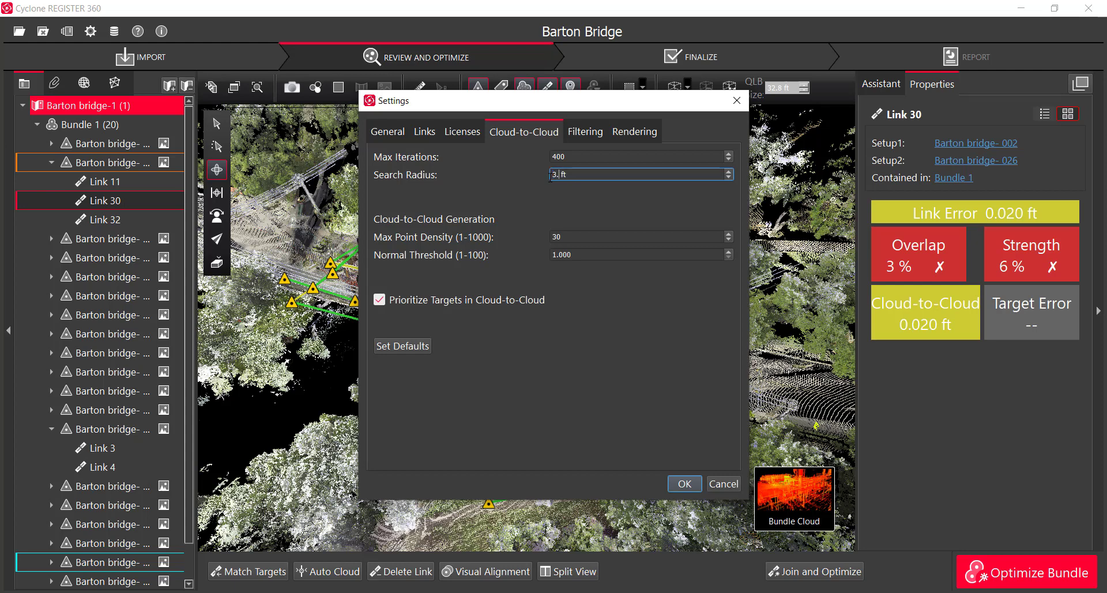
{"action": "key", "text": "Return"}
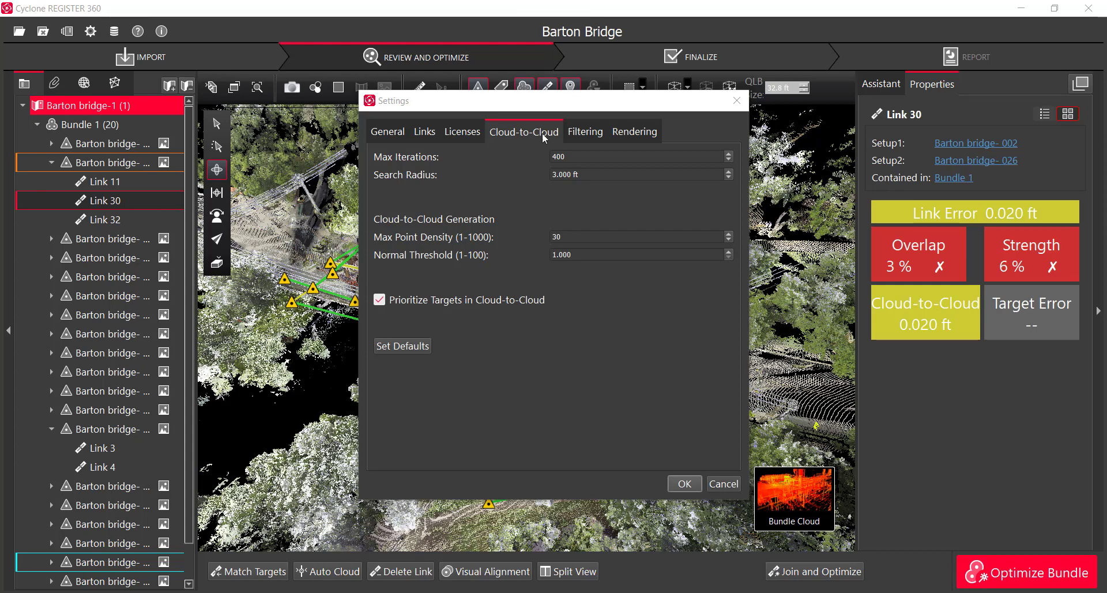
Review the RTC360 and Pxx filtering options, and apply a cloud rendering gamma of 0.4.
{"action": "left_click", "coordinate": [582, 134]}
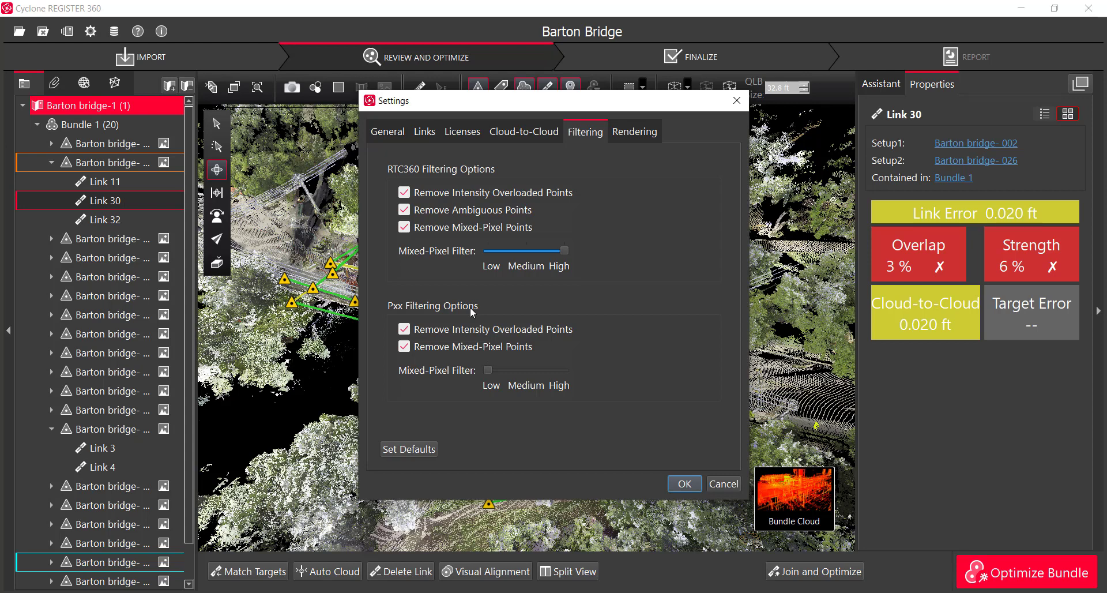
{"action": "left_click", "coordinate": [634, 138]}
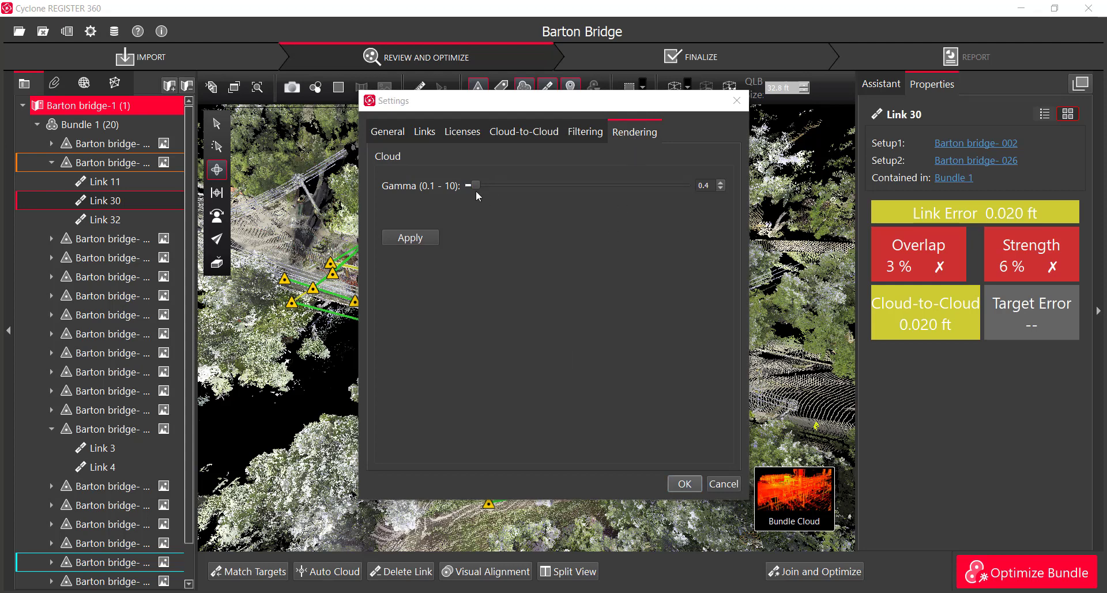
{"action": "left_click_drag", "start_coordinate": [476, 185], "coordinate": [513, 185]}
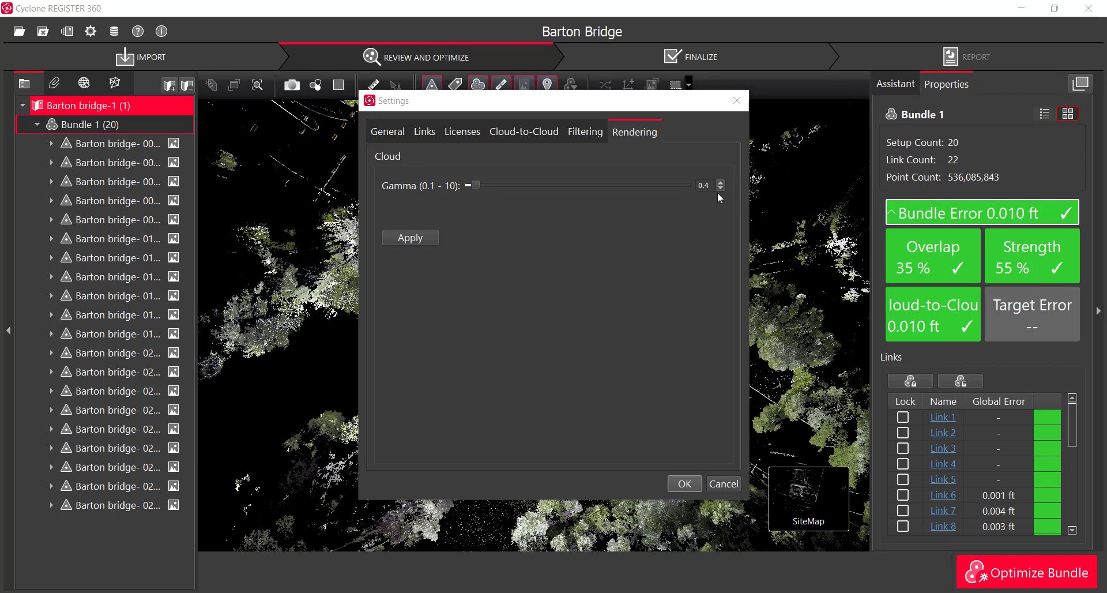
{"action": "left_click", "coordinate": [436, 242]}
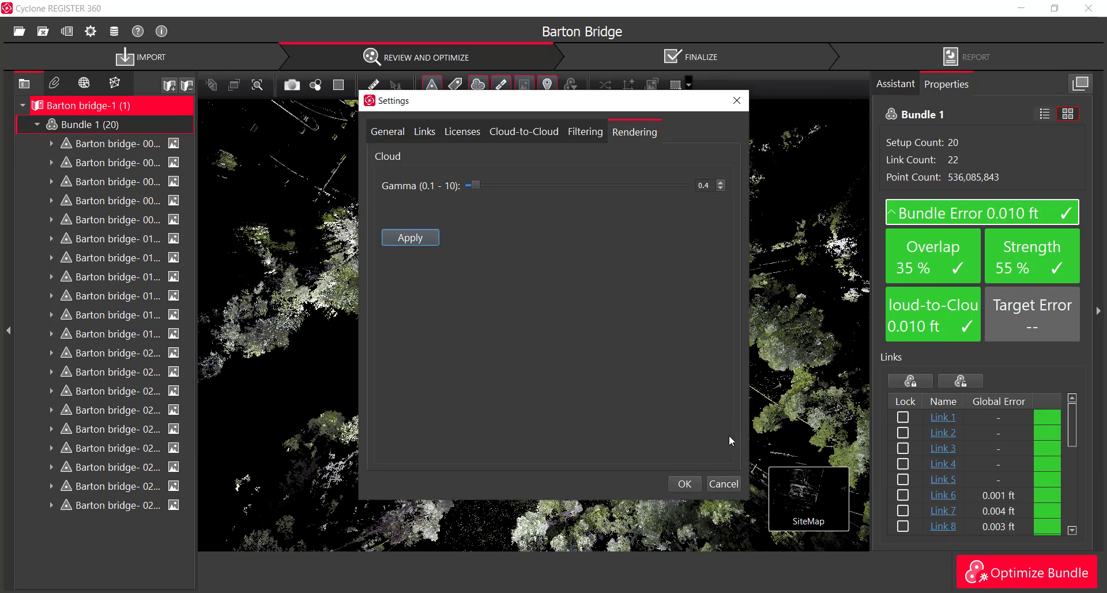
{"action": "left_click", "coordinate": [685, 484]}
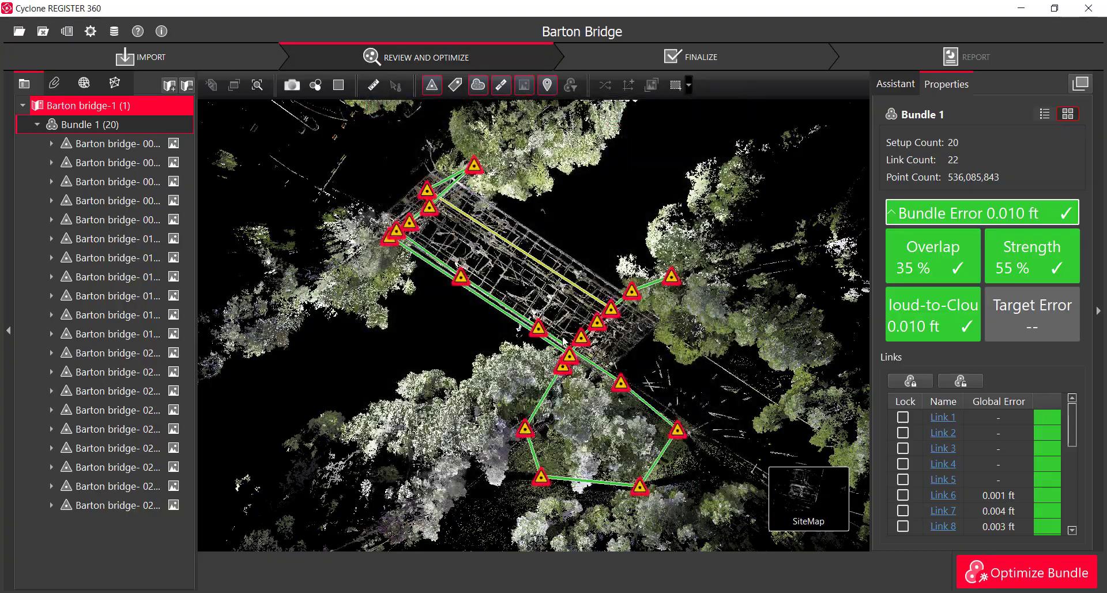
Examine the brightness and colour of the Bundle 1 point cloud up close around the end of the bridge.
{"action": "scroll", "coordinate": [564, 340], "scroll_direction": "up", "scroll_amount": 5}
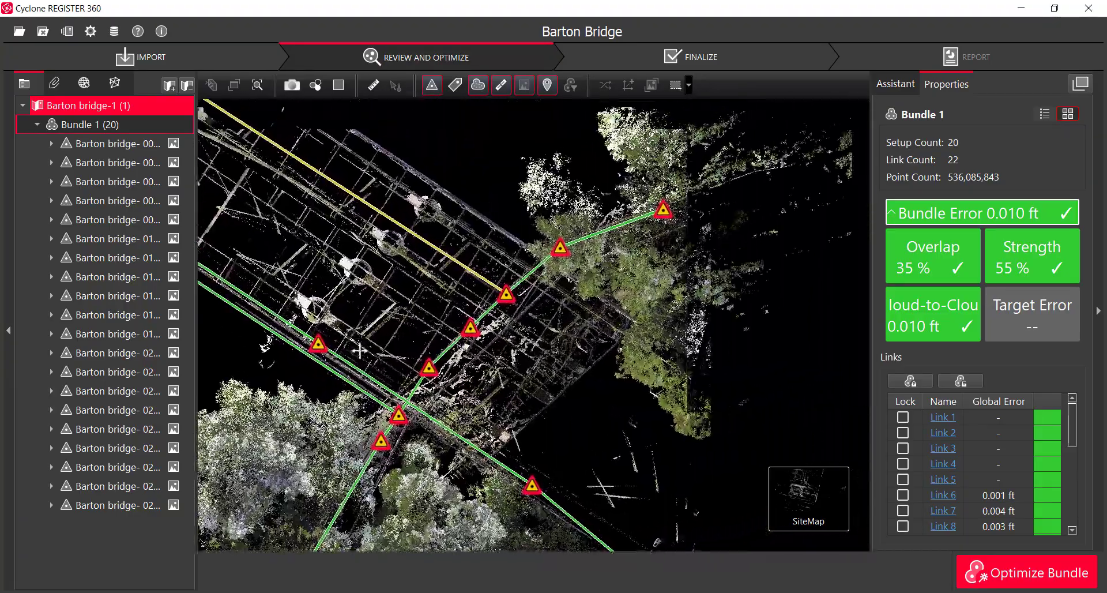
{"action": "left_click_drag", "start_coordinate": [360, 350], "coordinate": [357, 354]}
{"action": "scroll", "coordinate": [568, 311], "scroll_direction": "up", "scroll_amount": 2}
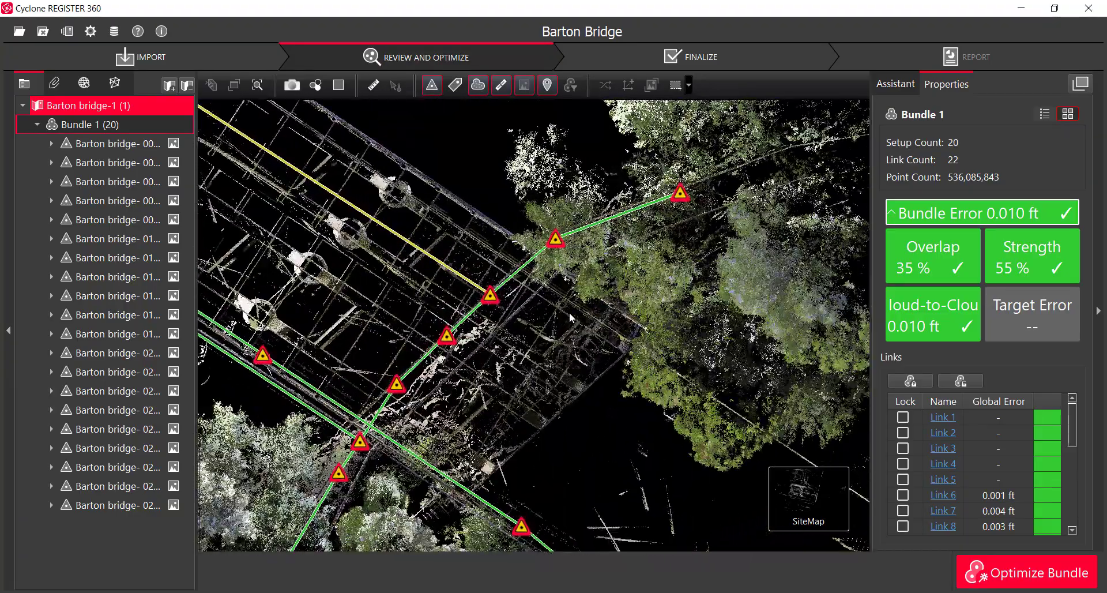
{"action": "scroll", "coordinate": [560, 326], "scroll_direction": "up", "scroll_amount": 1}
{"action": "scroll", "coordinate": [558, 329], "scroll_direction": "down", "scroll_amount": 2}
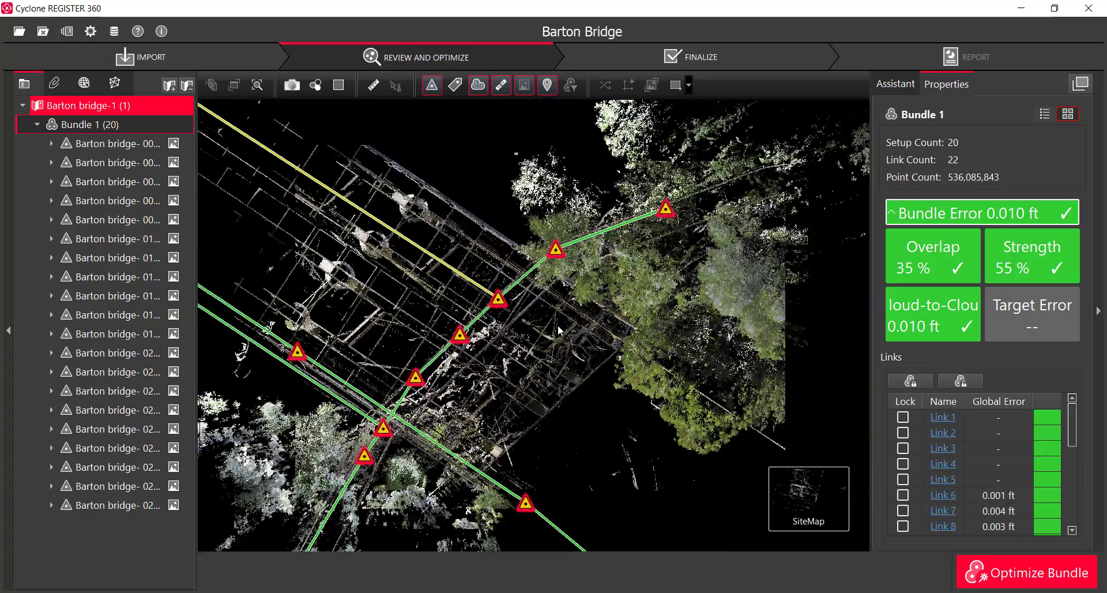
{"action": "scroll", "coordinate": [557, 328], "scroll_direction": "up", "scroll_amount": 3}
{"action": "scroll", "coordinate": [558, 329], "scroll_direction": "down", "scroll_amount": 2}
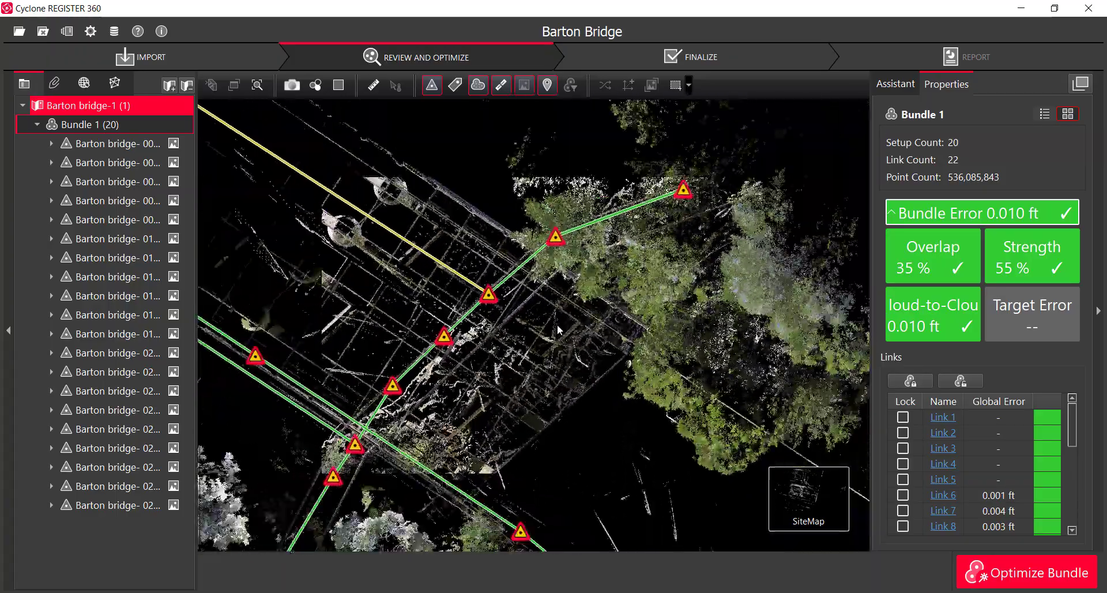
{"action": "scroll", "coordinate": [487, 321], "scroll_direction": "down", "scroll_amount": 2}
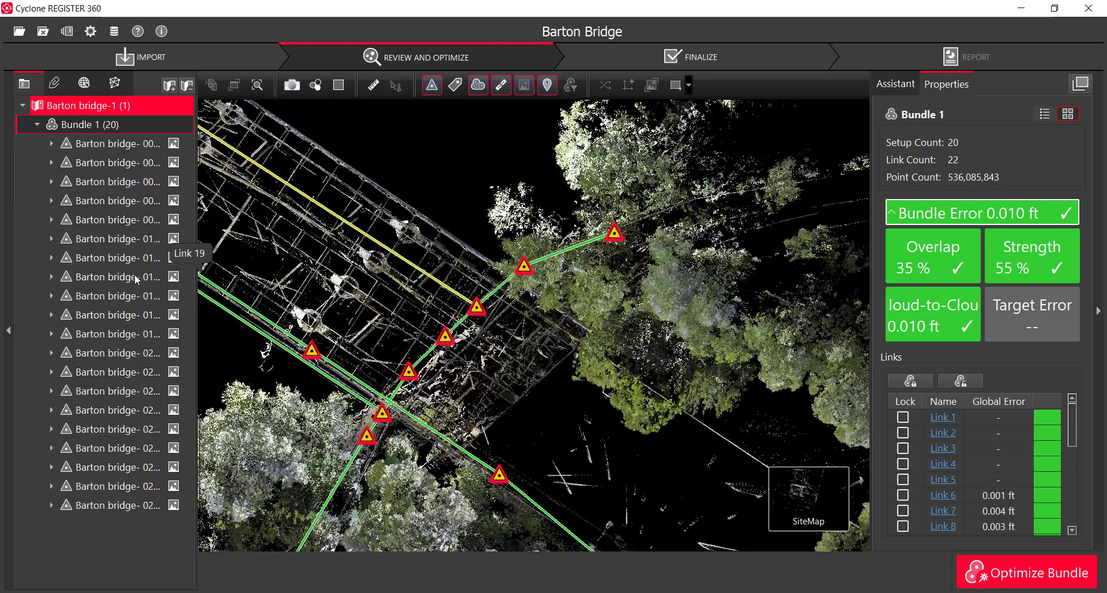
Open the HDR image of setup Barton bridge-016 for editing and preview the Cyclone, Reinhard, Drago, Mantiuk, Durand and Linear tone mappings.
{"action": "right_click", "coordinate": [115, 282]}
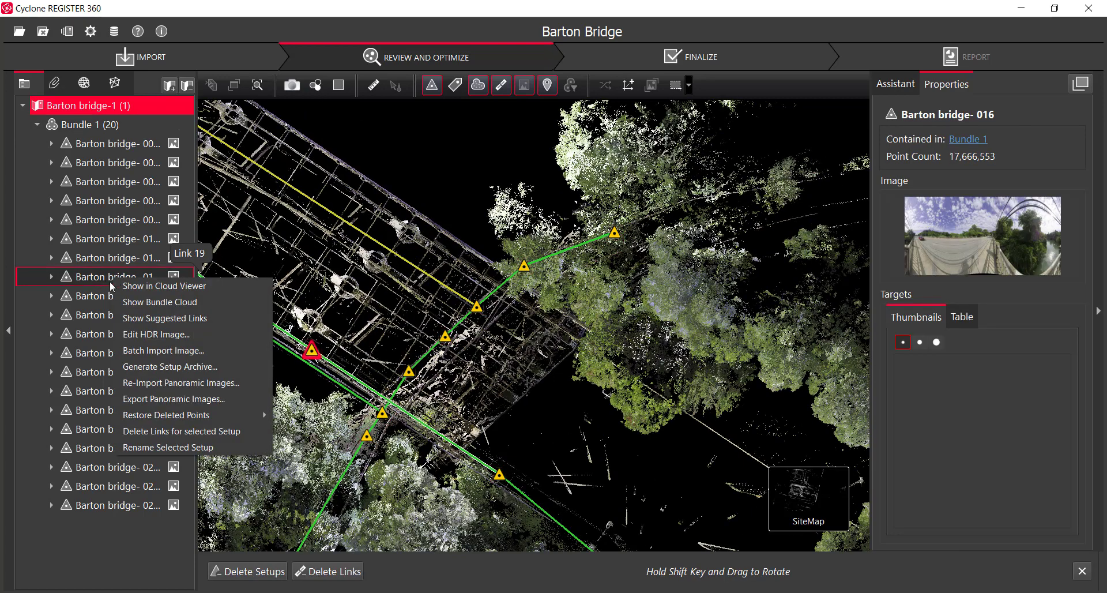
{"action": "left_click", "coordinate": [160, 340]}
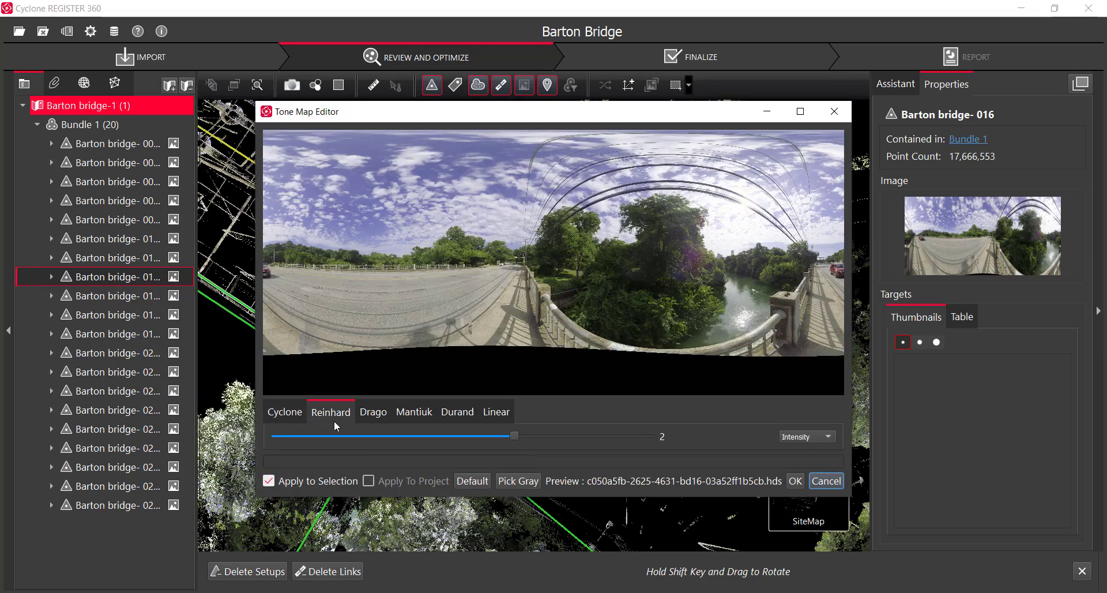
{"action": "left_click", "coordinate": [285, 413]}
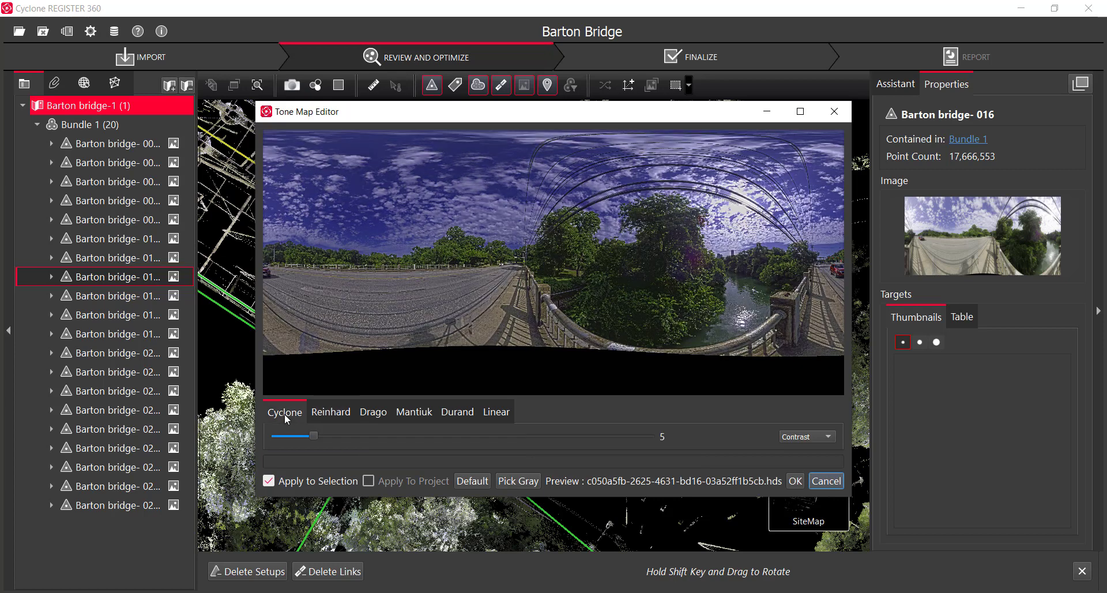
{"action": "left_click", "coordinate": [330, 412]}
{"action": "left_click", "coordinate": [383, 414]}
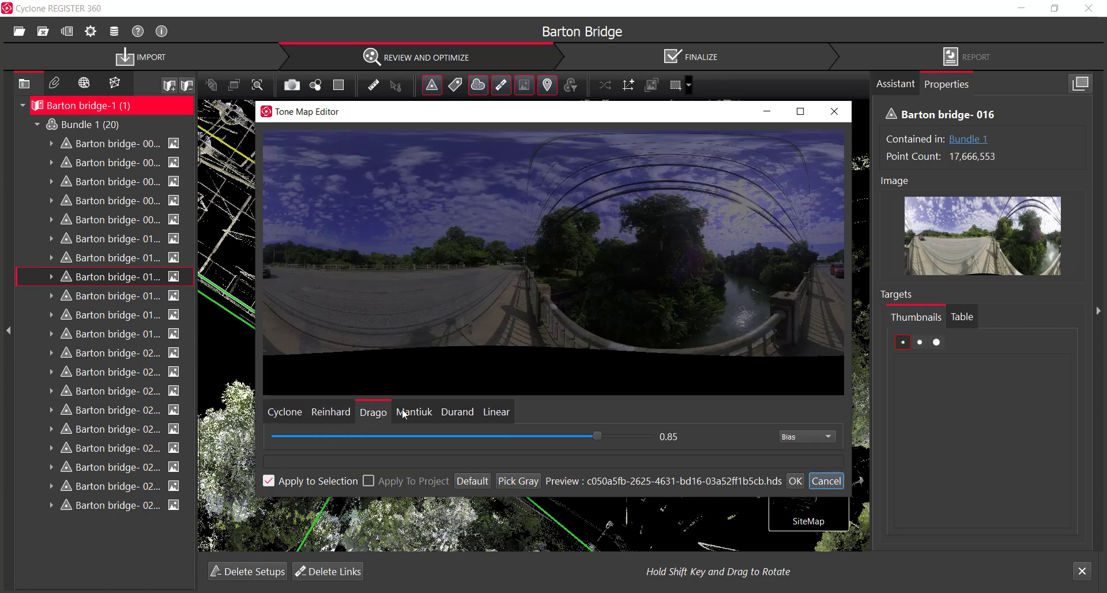
{"action": "left_click", "coordinate": [414, 413]}
{"action": "left_click", "coordinate": [465, 410]}
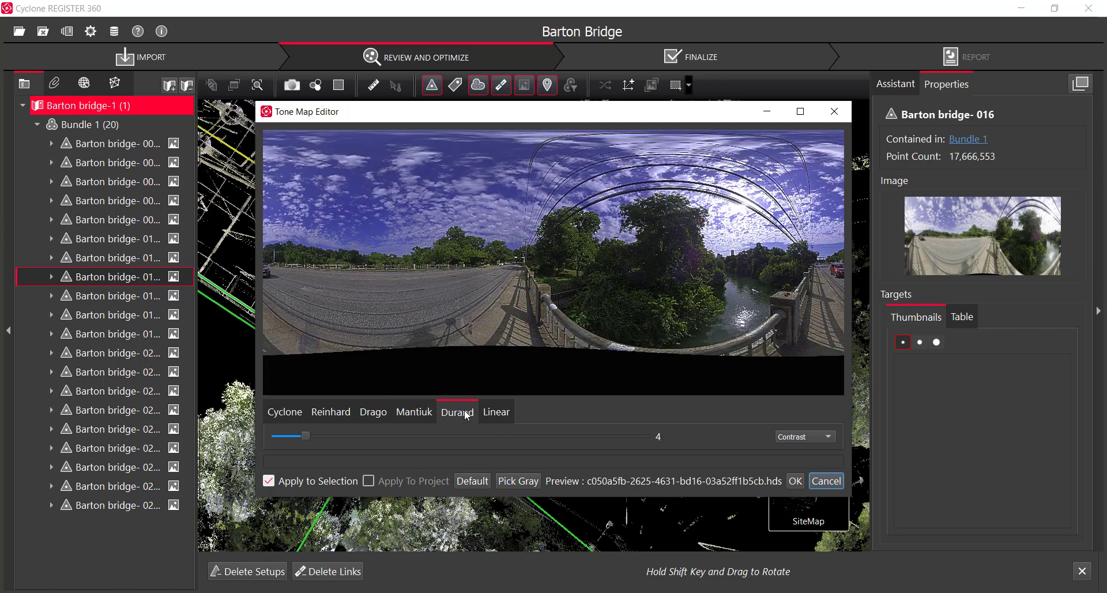
{"action": "left_click", "coordinate": [500, 411]}
Compare the Durand, Mantiuk and Drago tone mappings again, and return to the Cyclone tone mapping.
{"action": "left_click", "coordinate": [461, 415]}
{"action": "left_click", "coordinate": [399, 415]}
{"action": "left_click", "coordinate": [370, 416]}
{"action": "left_click", "coordinate": [285, 412]}
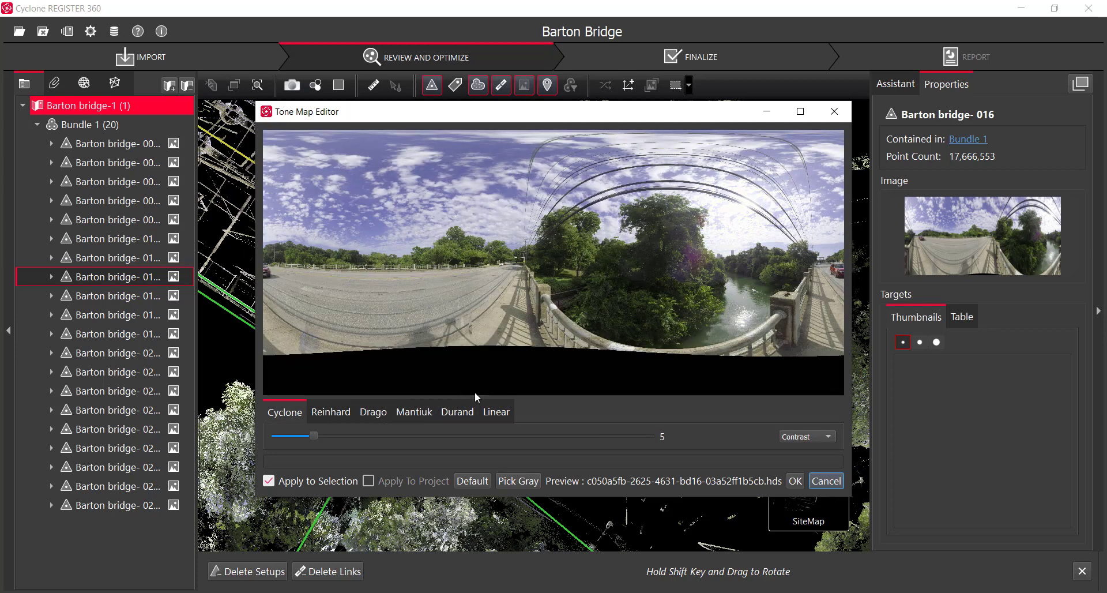